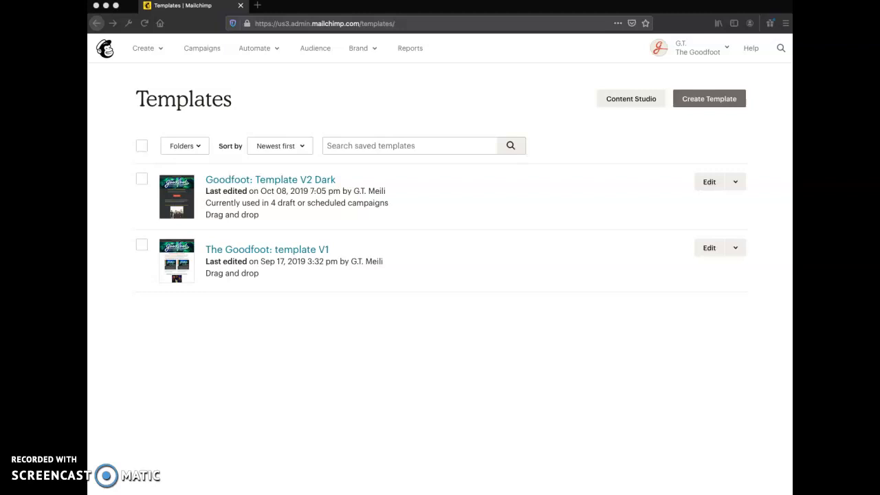
Open the "Goodfoot: Template V2 Dark" template for editing and accept the notice about draft campaigns.
{"action": "left_click", "coordinate": [466, 354]}
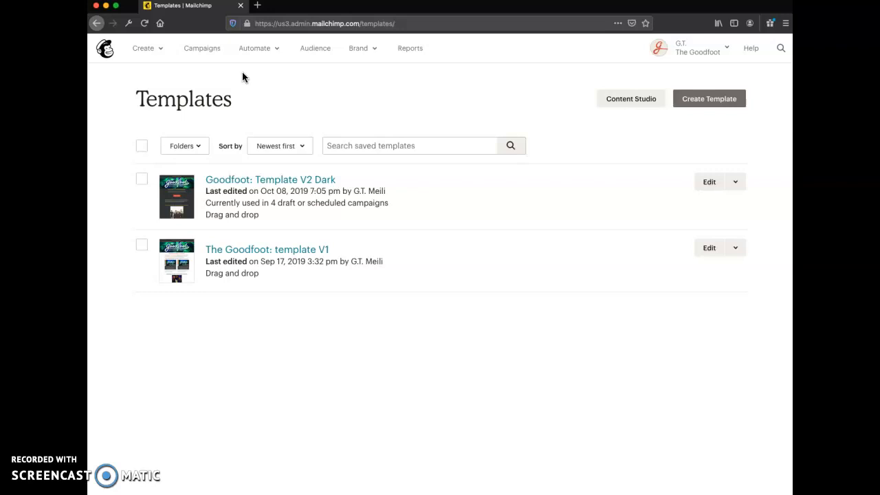
{"action": "left_click", "coordinate": [351, 76]}
{"action": "left_click", "coordinate": [617, 332]}
{"action": "left_click", "coordinate": [709, 182]}
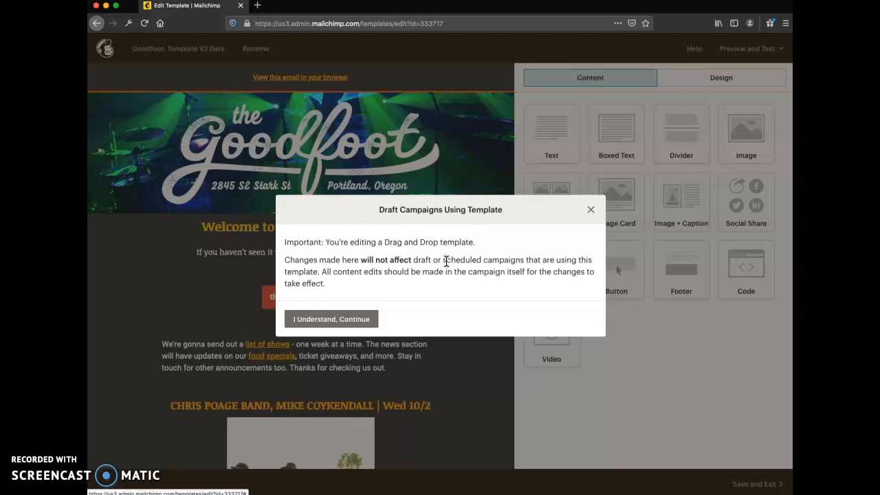
{"action": "left_click", "coordinate": [334, 320]}
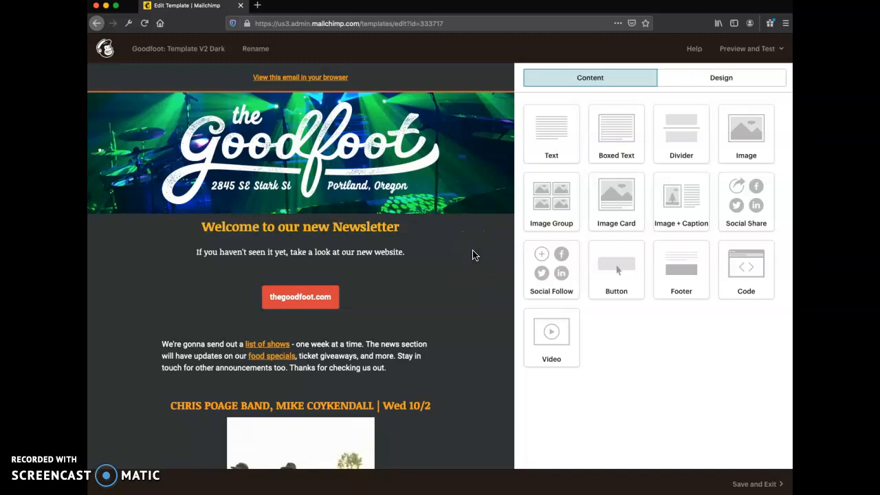
In the intro paragraph below the website button, change "one week at a time" to "a few weeks at a time".
{"action": "scroll", "coordinate": [473, 255], "scroll_direction": "down", "scroll_amount": 2}
{"action": "mouse_move", "coordinate": [441, 271]}
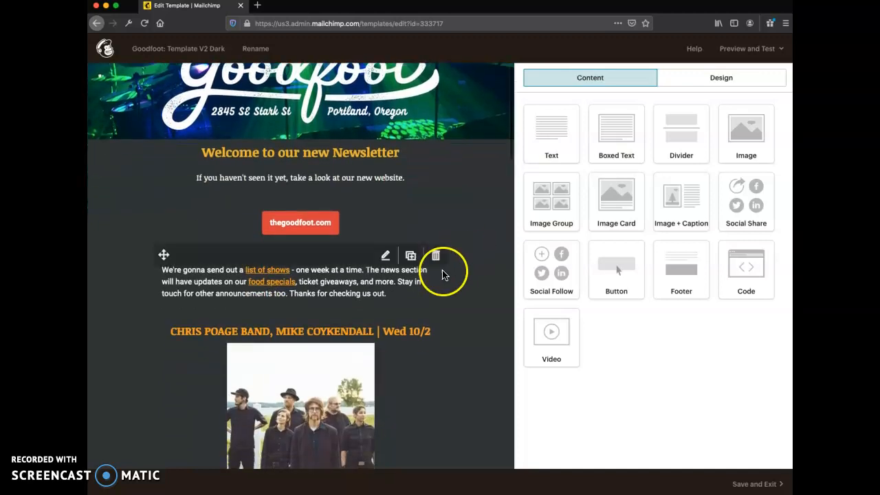
{"action": "left_click", "coordinate": [385, 257]}
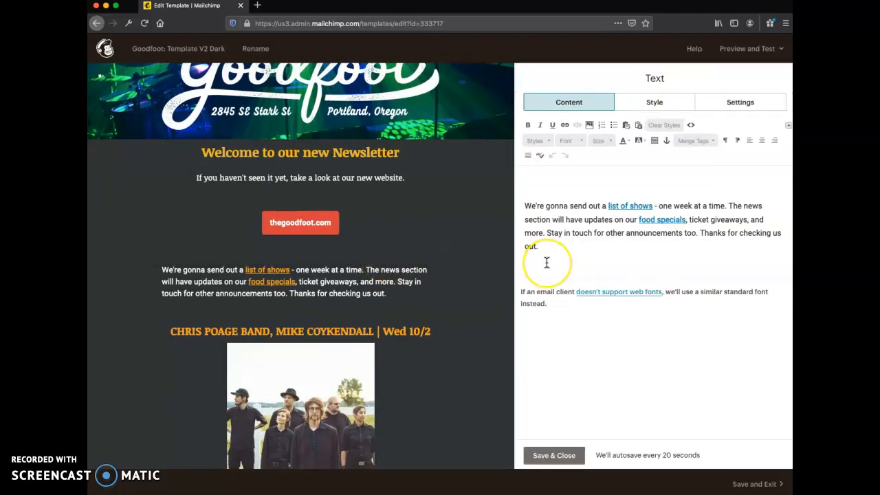
{"action": "left_click", "coordinate": [555, 205]}
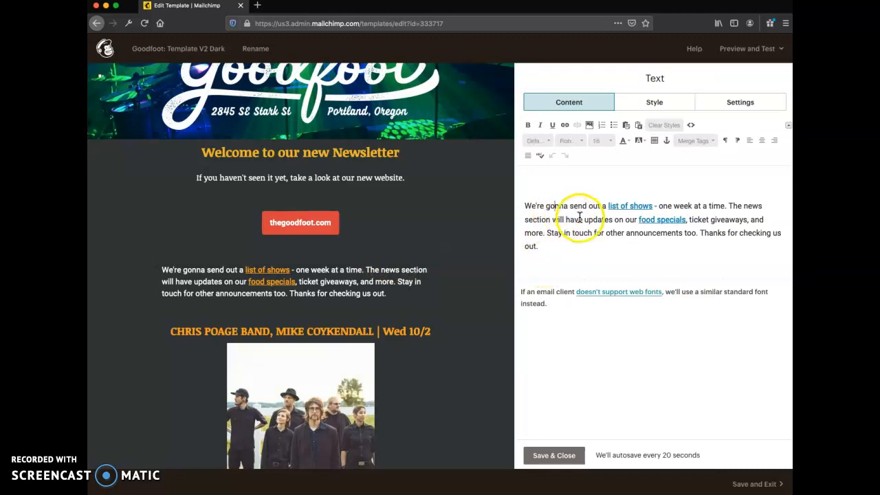
{"action": "double_click", "coordinate": [664, 205]}
{"action": "key", "text": "BackSpace"}
{"action": "type", "text": "few"}
{"action": "key", "text": "Right"}
{"action": "key", "text": "Right"}
{"action": "key", "text": "Right"}
{"action": "key", "text": "Right"}
{"action": "type", "text": "s"}
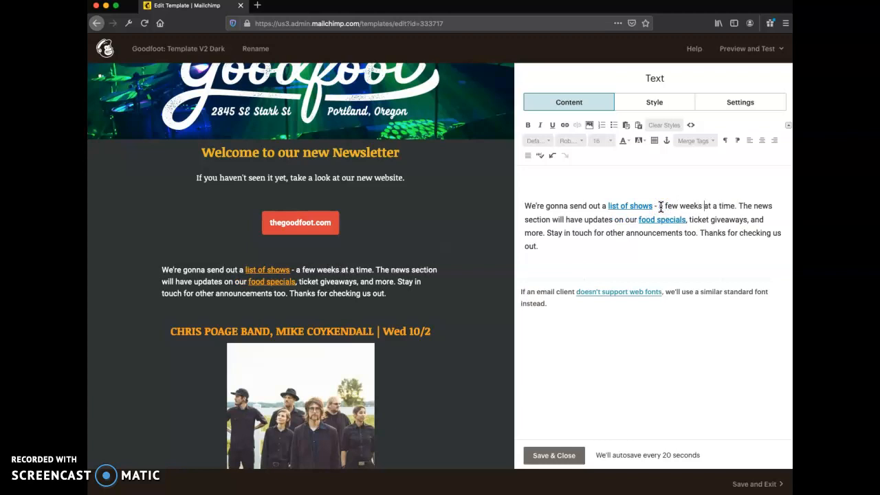
Start a numbered list below the intro paragraph and begin its first item with "fill out our".
{"action": "left_click", "coordinate": [664, 259]}
{"action": "left_click", "coordinate": [557, 247]}
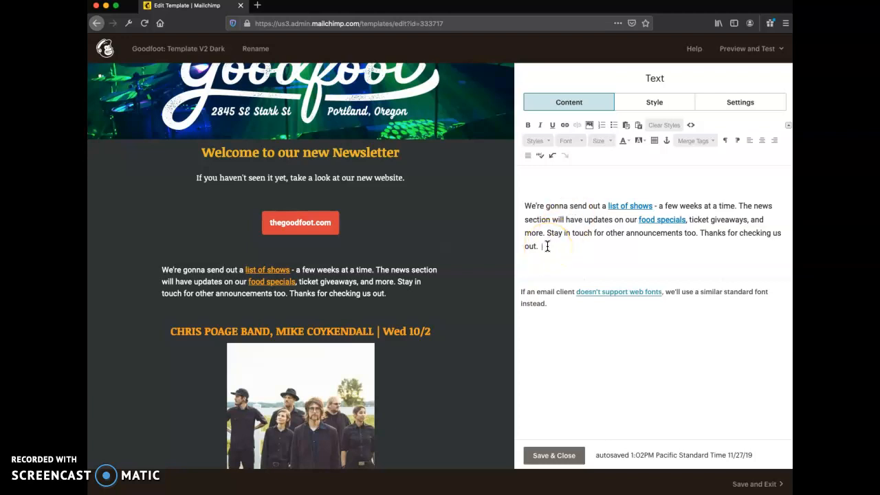
{"action": "key", "text": "Return"}
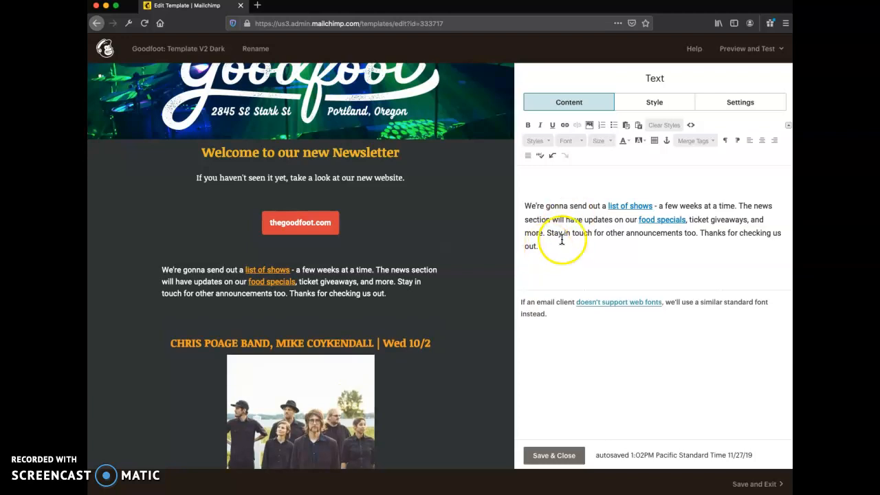
{"action": "left_click", "coordinate": [602, 125]}
{"action": "type", "text": "fillo"}
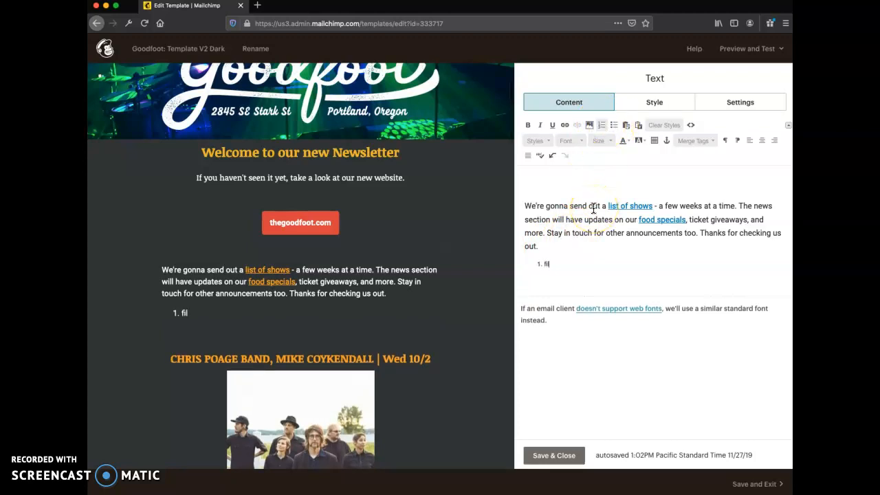
{"action": "key", "text": "BackSpace"}
{"action": "type", "text": "out our form"}
{"action": "key", "text": "BackSpace"}
{"action": "key", "text": "BackSpace"}
Delete the numbered list below the intro paragraph.
{"action": "left_click", "coordinate": [582, 260]}
{"action": "left_click_drag", "start_coordinate": [582, 259], "coordinate": [536, 261]}
{"action": "key", "text": "BackSpace"}
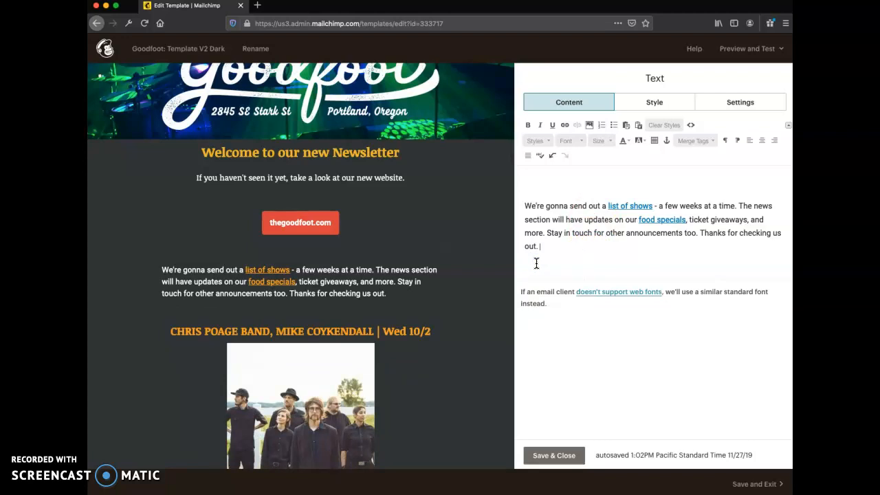
Add a new line reading "New block of text" below the intro paragraph.
{"action": "key", "text": "Return"}
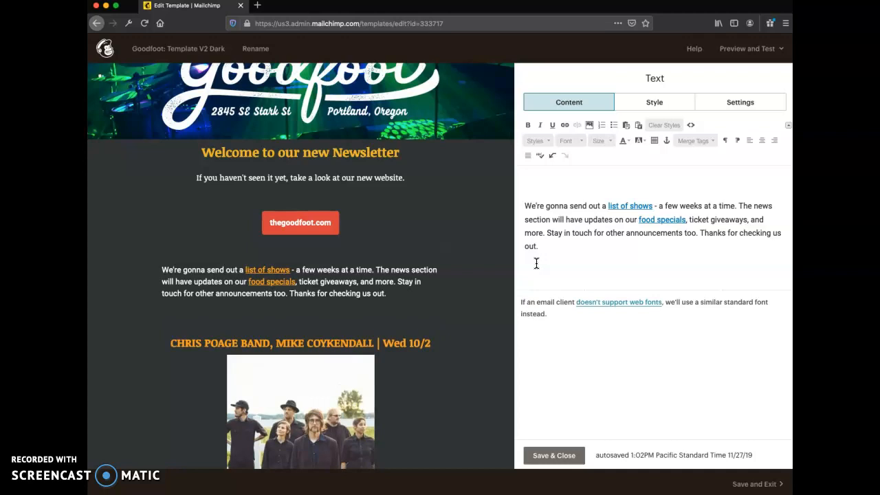
{"action": "type", "text": "New block of thext"}
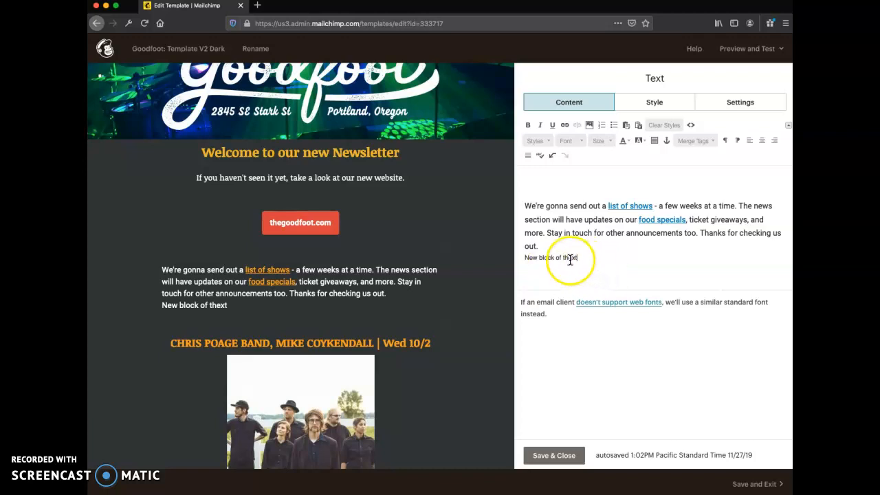
{"action": "key", "text": "BackSpace"}
{"action": "key", "text": "BackSpace"}
{"action": "left_click", "coordinate": [568, 258]}
{"action": "type", "text": "t"}
Set the font size of the "New block of text" line to 24.
{"action": "left_click_drag", "start_coordinate": [574, 258], "coordinate": [524, 259]}
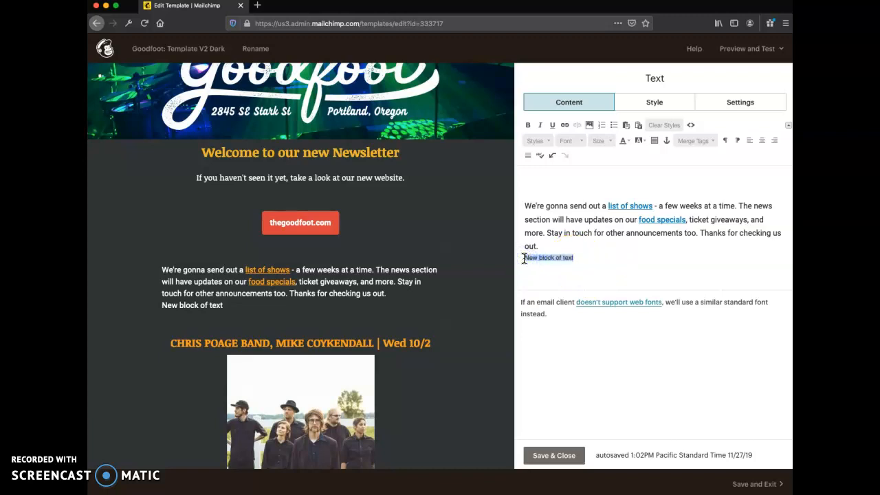
{"action": "left_click", "coordinate": [547, 140]}
{"action": "left_click", "coordinate": [547, 140]}
{"action": "left_click", "coordinate": [569, 139]}
{"action": "left_click", "coordinate": [570, 138]}
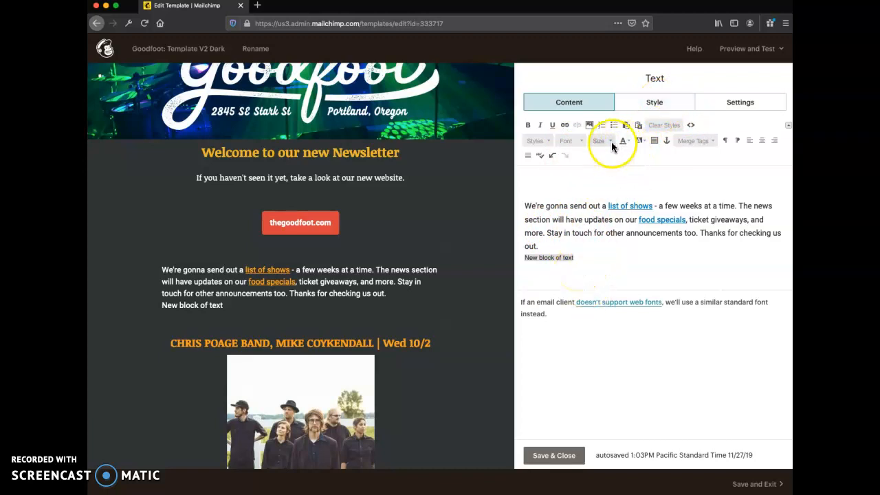
{"action": "left_click", "coordinate": [527, 125]}
{"action": "left_click", "coordinate": [527, 125]}
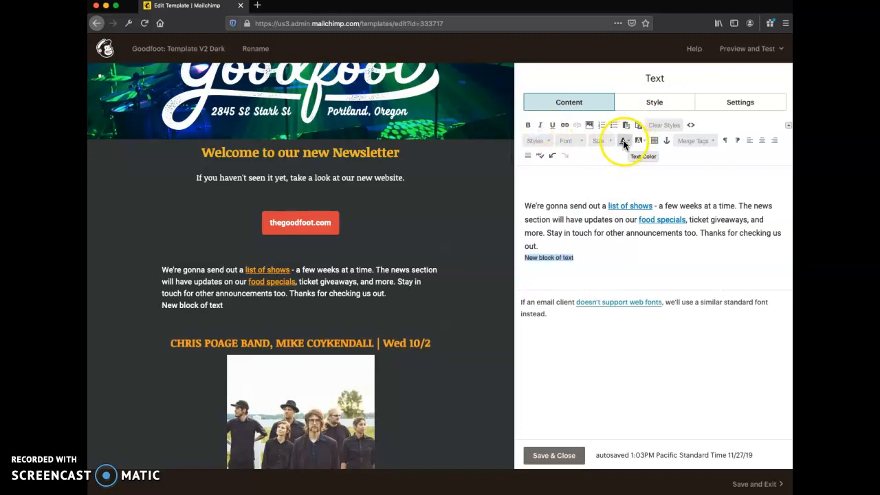
{"action": "left_click", "coordinate": [606, 140]}
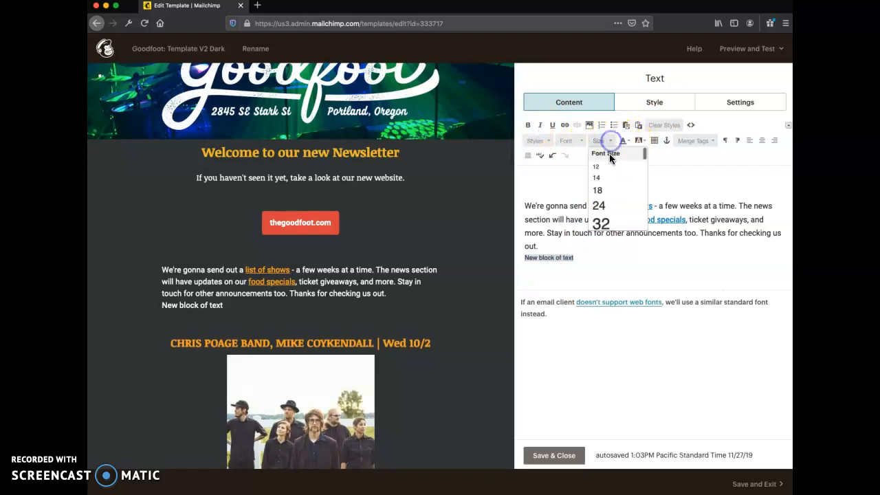
{"action": "left_click", "coordinate": [604, 205]}
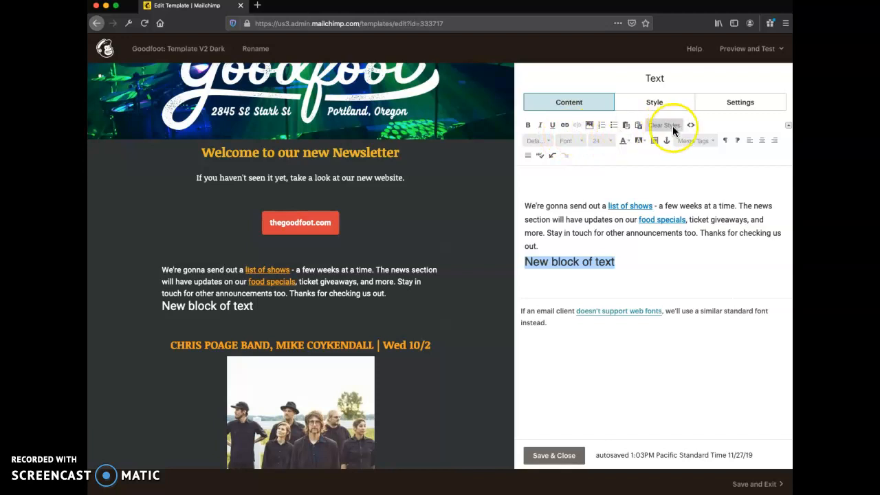
Delete the "New block of text" line from the text block.
{"action": "left_click_drag", "start_coordinate": [620, 260], "coordinate": [524, 252]}
{"action": "key", "text": "BackSpace"}
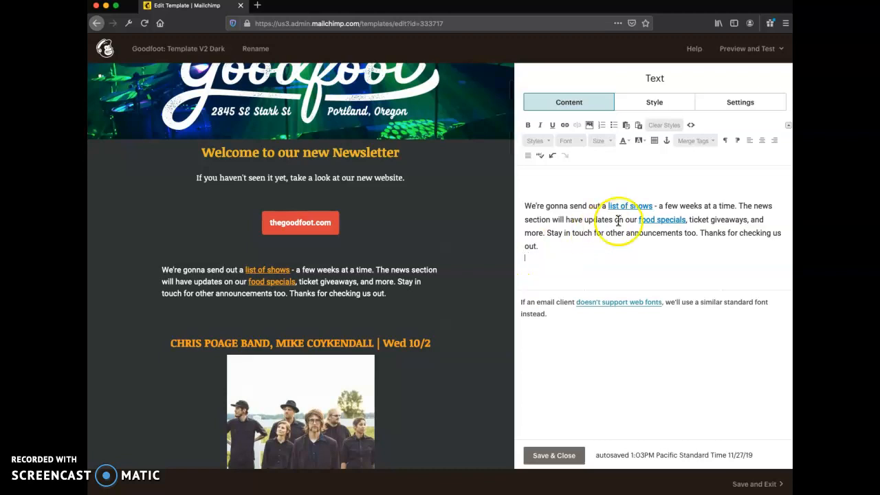
Check the text block's HTML source, return to the formatted view, and save and close the block.
{"action": "left_click", "coordinate": [690, 126]}
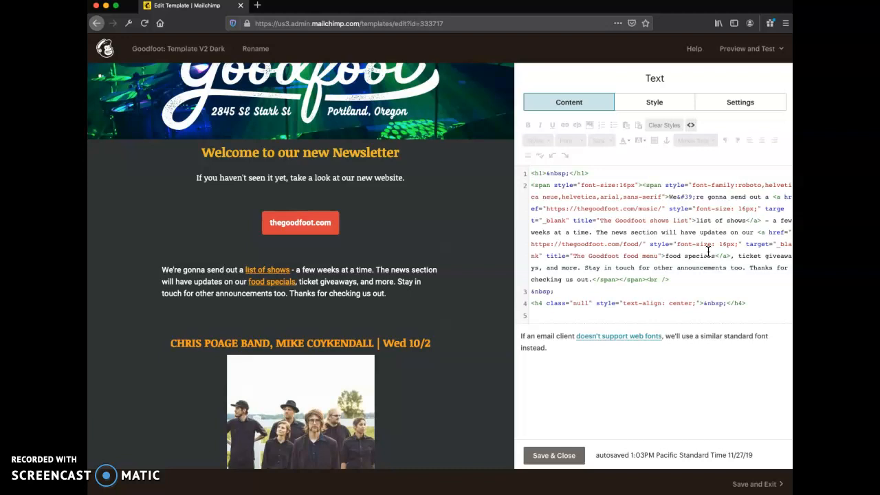
{"action": "left_click", "coordinate": [690, 125]}
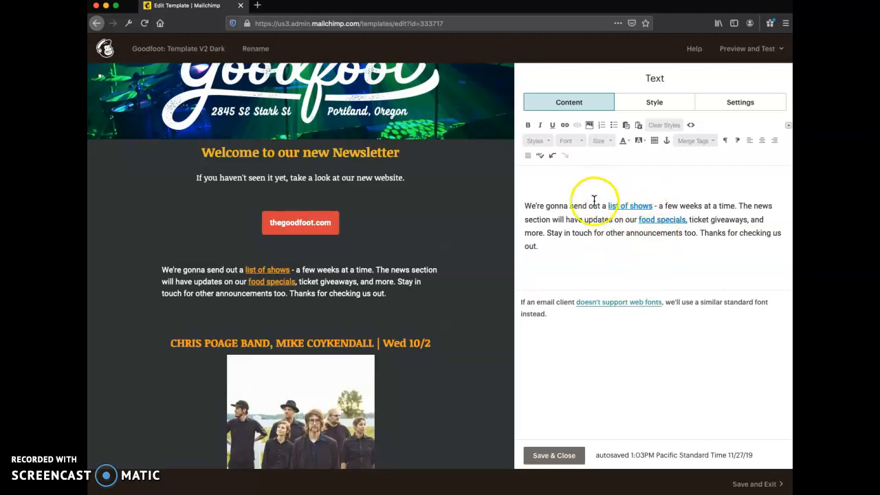
{"action": "mouse_move", "coordinate": [416, 290]}
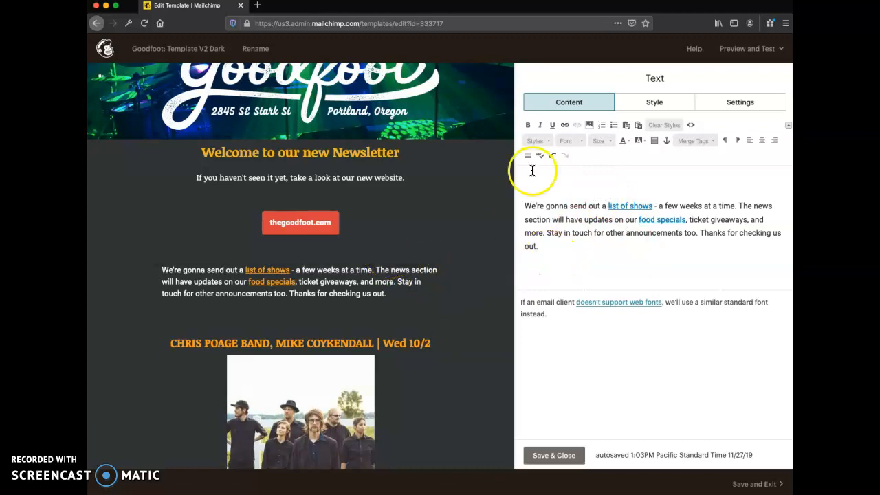
{"action": "left_click", "coordinate": [555, 456]}
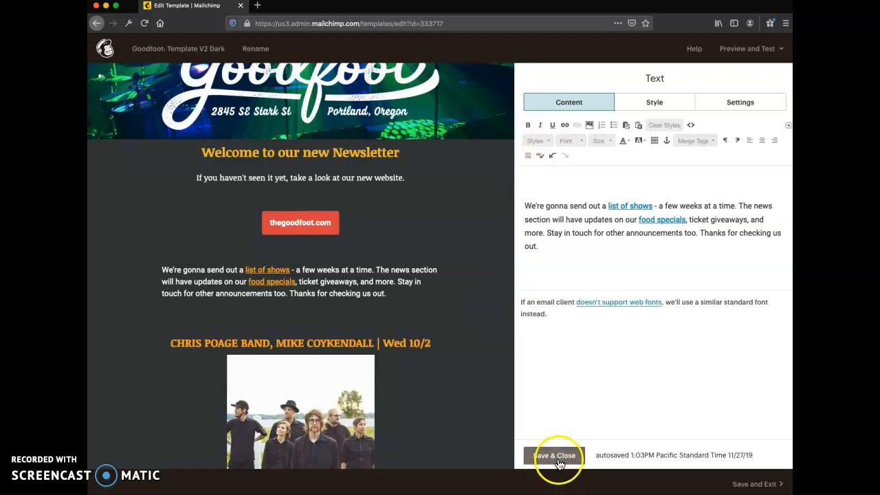
Insert an Image Group block between the intro paragraph and the first show heading.
{"action": "scroll", "coordinate": [489, 293], "scroll_direction": "down", "scroll_amount": 2}
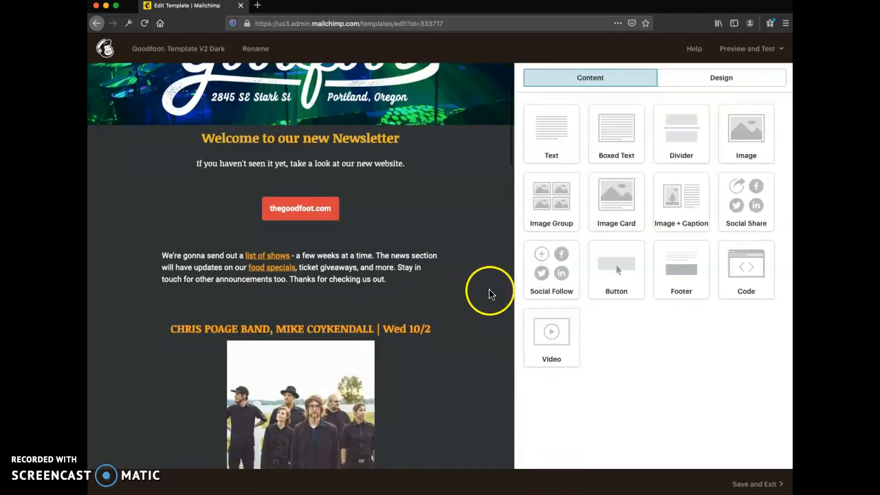
{"action": "left_click_drag", "start_coordinate": [551, 202], "coordinate": [365, 275]}
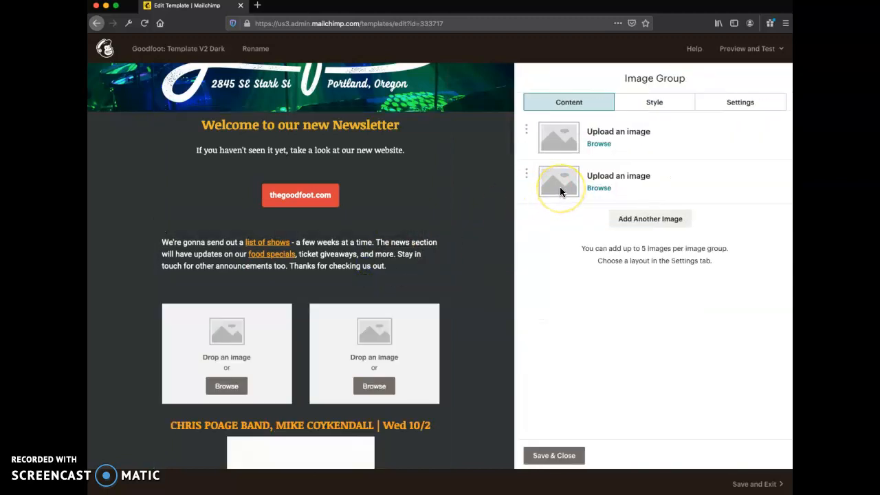
{"action": "left_click", "coordinate": [357, 337]}
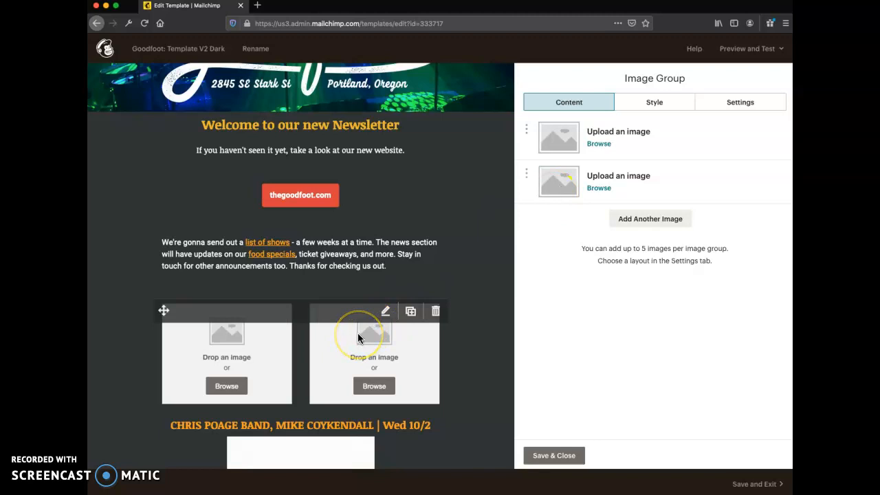
Start uploading a file for the group's first image and browse to the Goodfoot folder in Documents.
{"action": "left_click", "coordinate": [600, 144]}
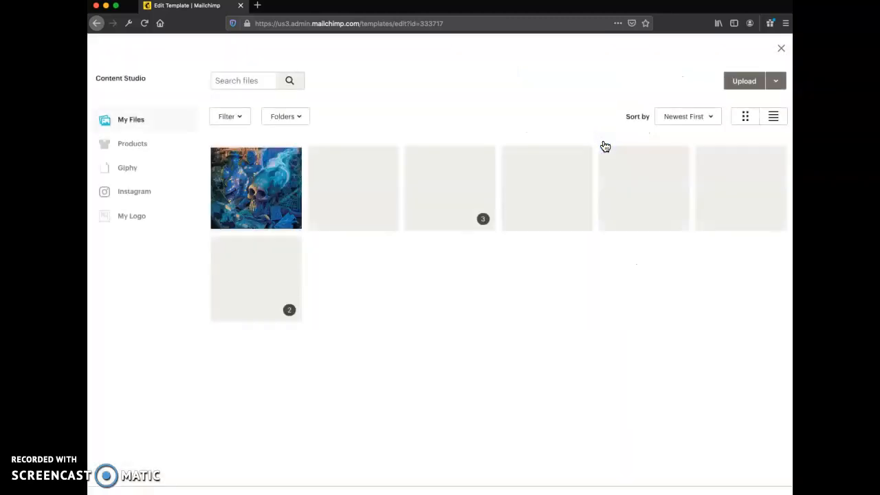
{"action": "left_click", "coordinate": [748, 84]}
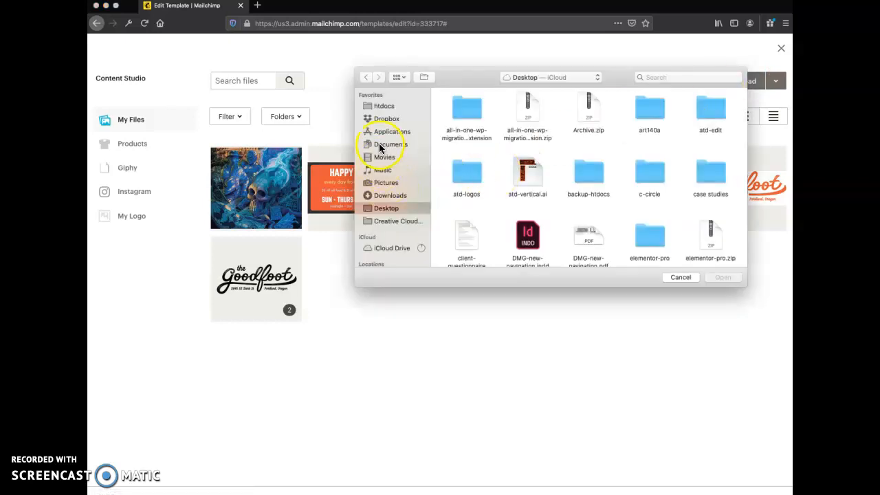
{"action": "left_click", "coordinate": [380, 144]}
{"action": "scroll", "coordinate": [503, 189], "scroll_direction": "down", "scroll_amount": 5}
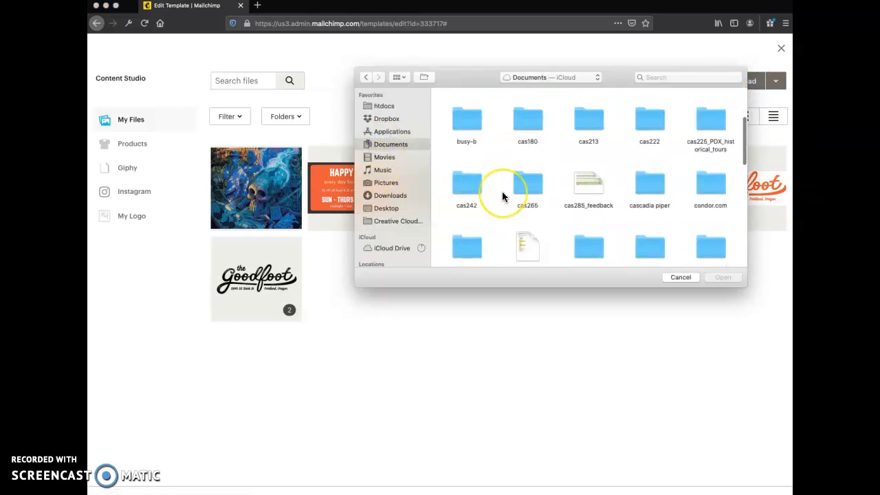
{"action": "scroll", "coordinate": [502, 196], "scroll_direction": "down", "scroll_amount": 3}
{"action": "double_click", "coordinate": [711, 111]}
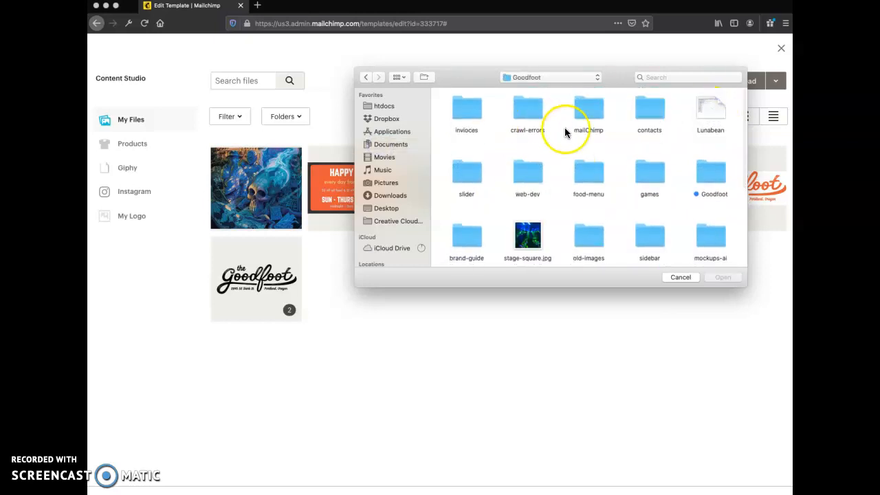
{"action": "scroll", "coordinate": [616, 179], "scroll_direction": "down", "scroll_amount": 2}
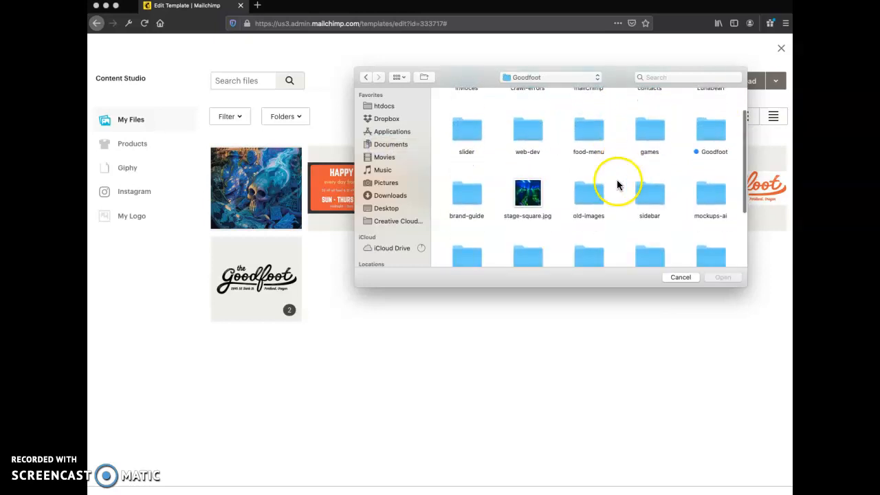
{"action": "double_click", "coordinate": [583, 134]}
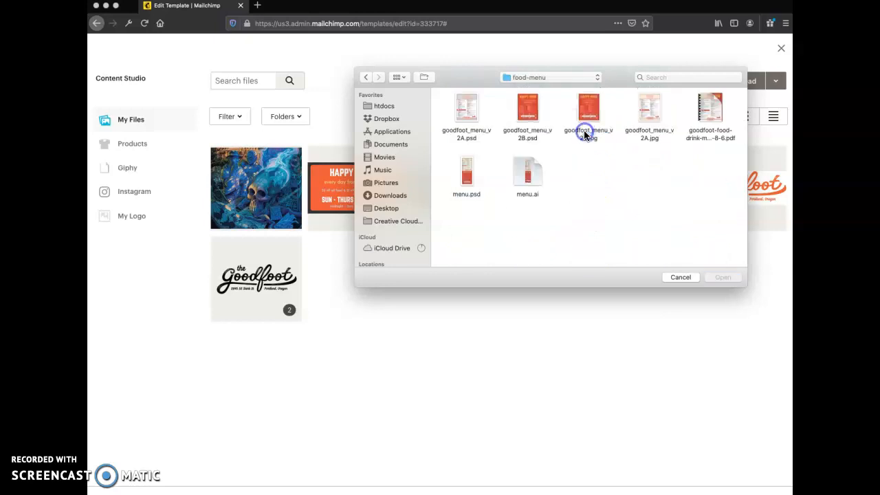
{"action": "left_click", "coordinate": [365, 77]}
Upload hash-beer.jpg from the Goodfoot slider folder to the Content Studio, and return to the template.
{"action": "scroll", "coordinate": [491, 182], "scroll_direction": "down", "scroll_amount": 2}
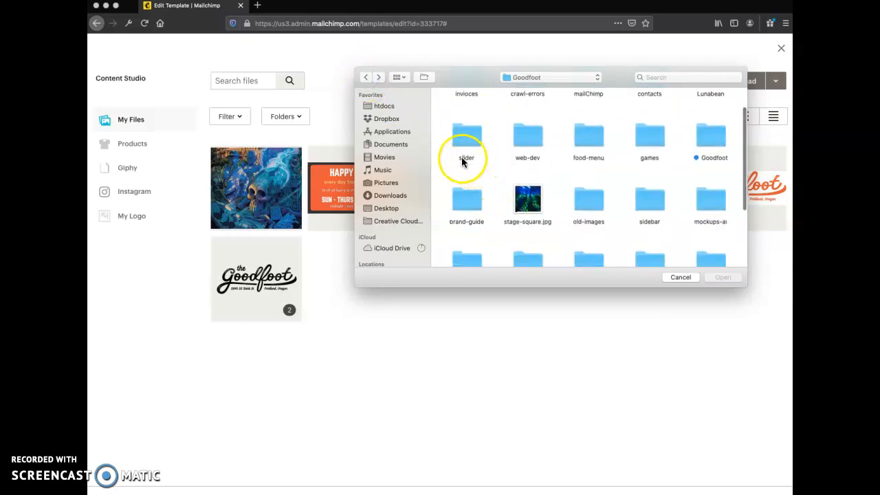
{"action": "double_click", "coordinate": [462, 134]}
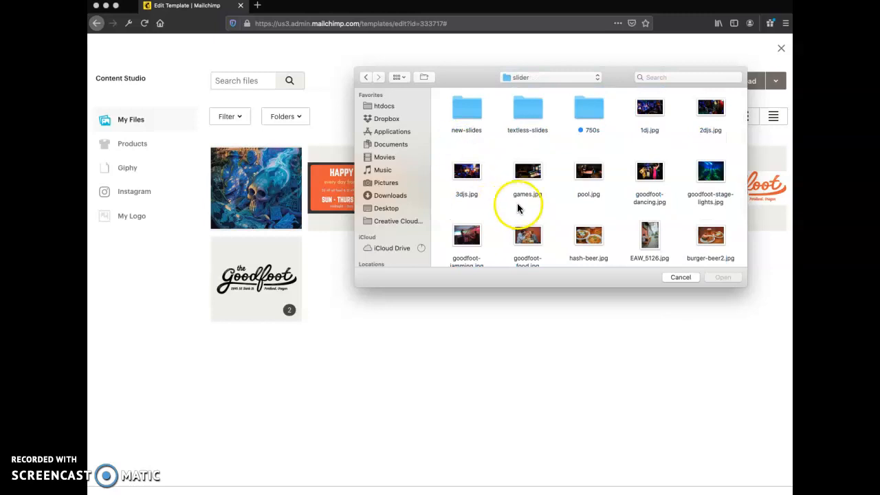
{"action": "left_click", "coordinate": [588, 235]}
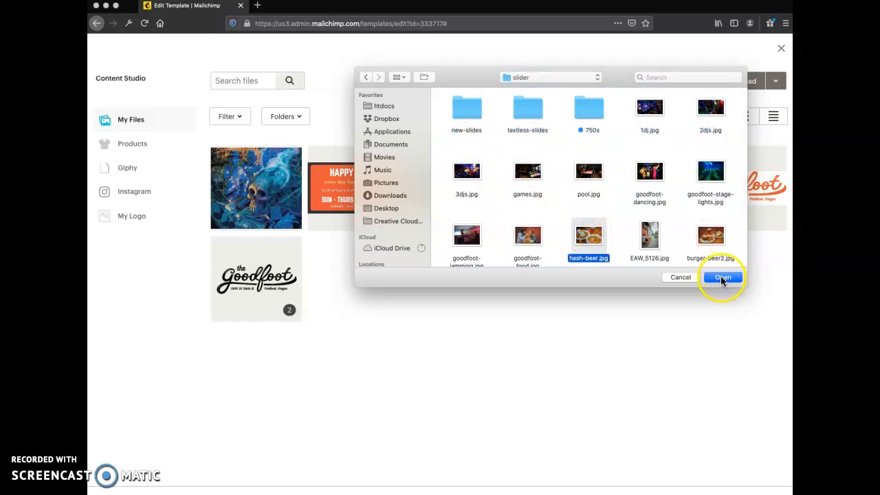
{"action": "left_click", "coordinate": [722, 277]}
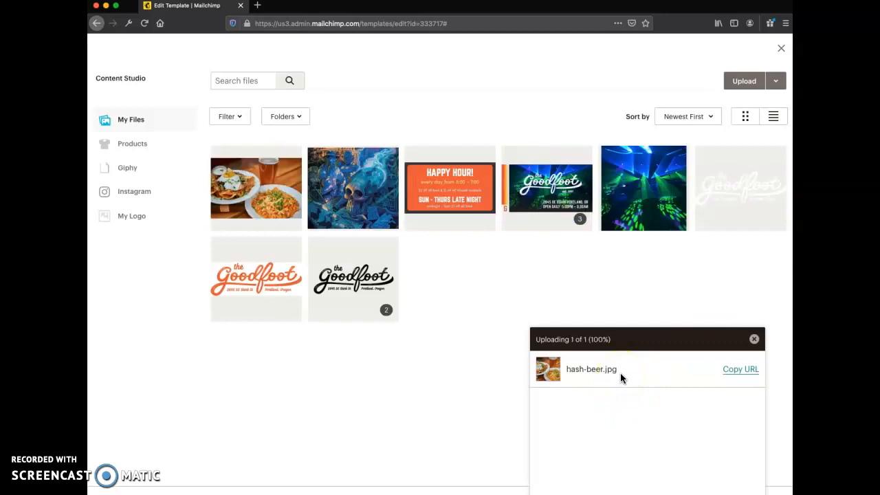
{"action": "left_click", "coordinate": [754, 339]}
{"action": "left_click", "coordinate": [782, 53]}
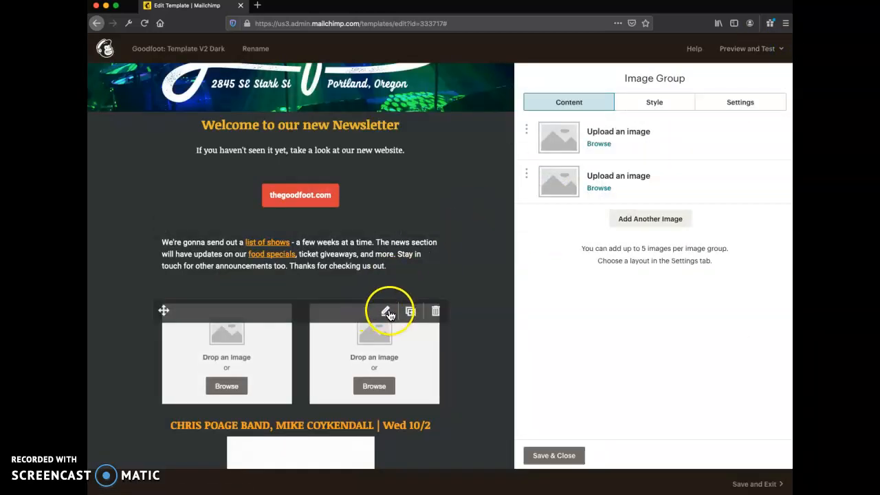
Delete the empty Image Group block below the intro paragraph.
{"action": "left_click", "coordinate": [434, 310]}
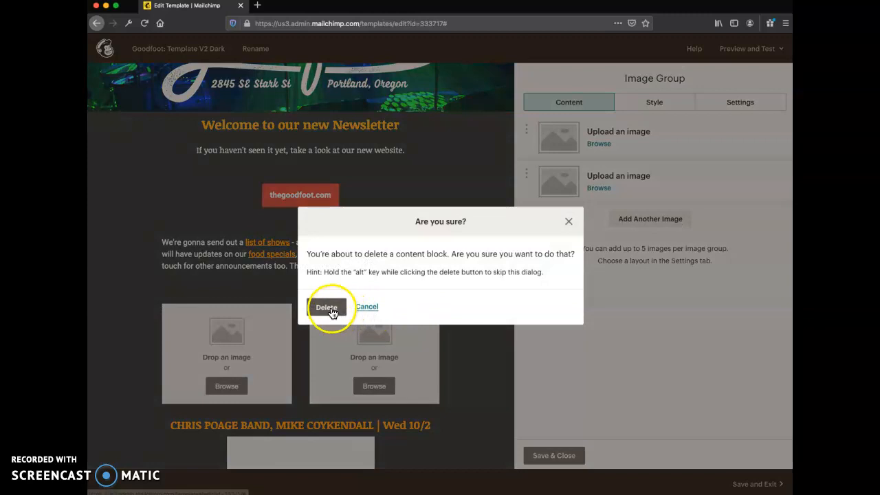
{"action": "left_click", "coordinate": [328, 309]}
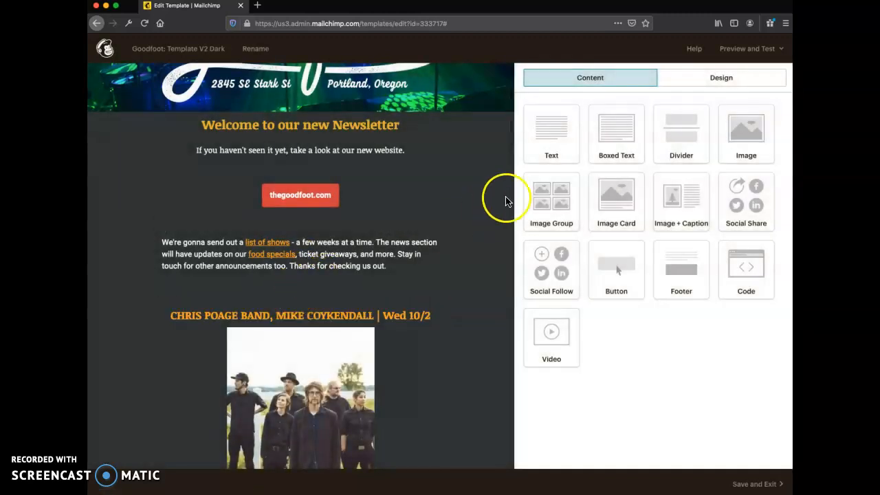
{"action": "left_click", "coordinate": [684, 365]}
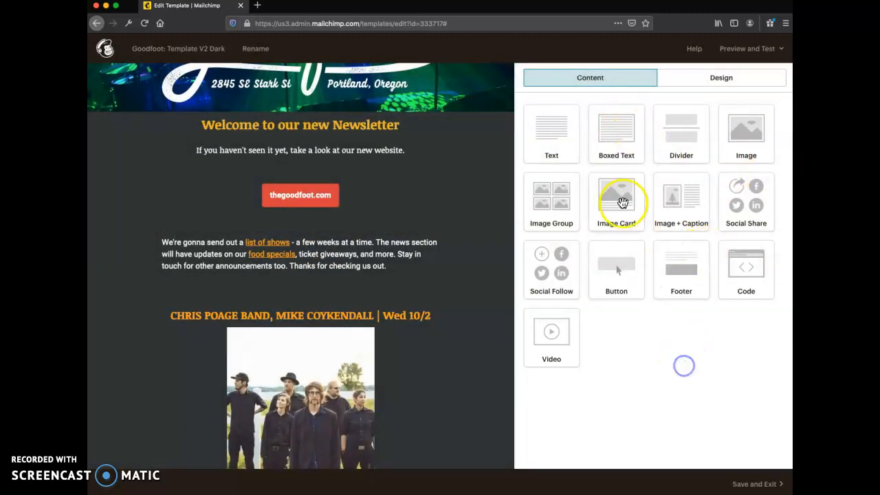
Insert an Image Card block between the intro paragraph and the first show heading, using hash-beer.jpg as its image.
{"action": "left_click_drag", "start_coordinate": [622, 201], "coordinate": [344, 283]}
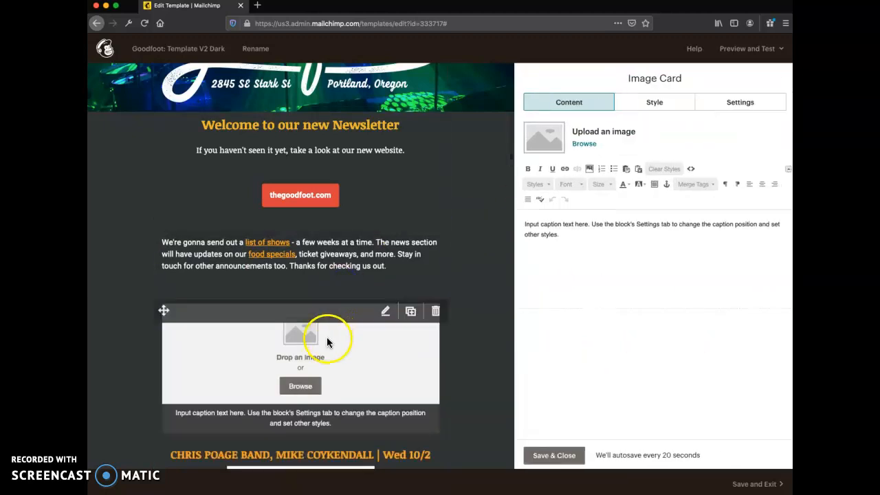
{"action": "left_click", "coordinate": [300, 386]}
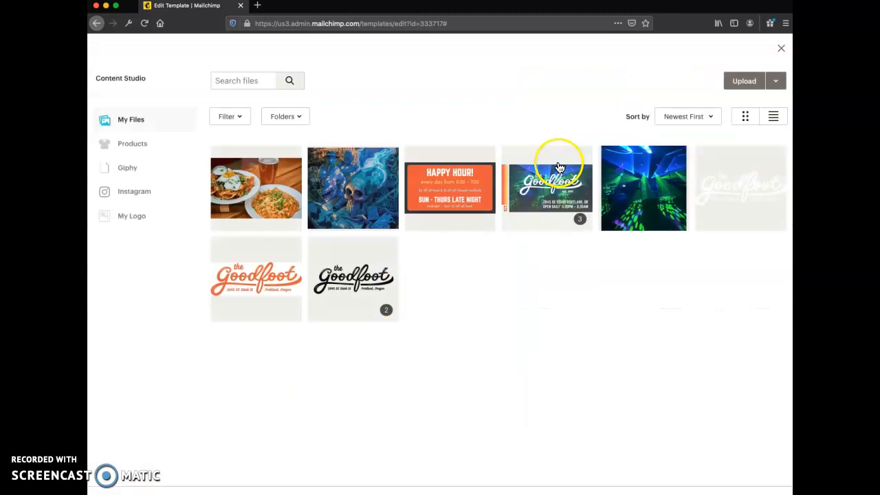
{"action": "left_click", "coordinate": [293, 180]}
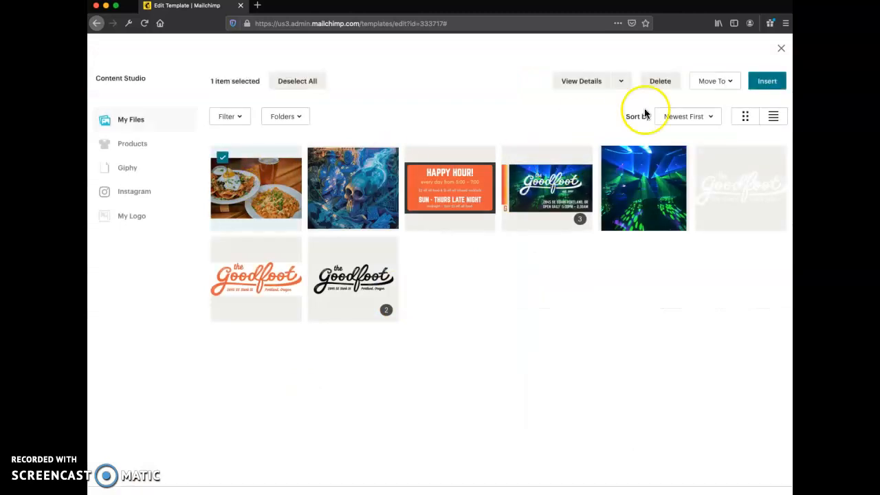
{"action": "left_click", "coordinate": [767, 82]}
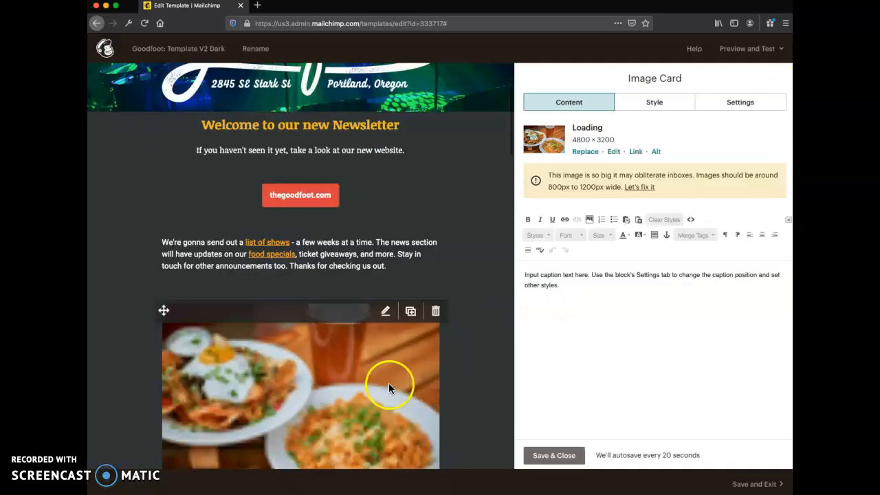
{"action": "scroll", "coordinate": [415, 385], "scroll_direction": "down", "scroll_amount": 1}
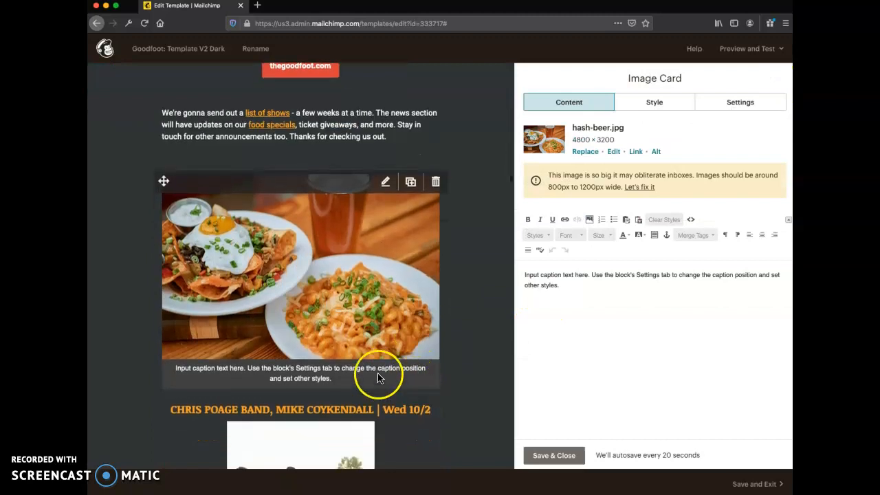
Replace the Image Card's placeholder caption with "late night Happy Hour!".
{"action": "left_click", "coordinate": [608, 286]}
{"action": "left_click_drag", "start_coordinate": [607, 286], "coordinate": [511, 277]}
{"action": "type", "text": "lat"}
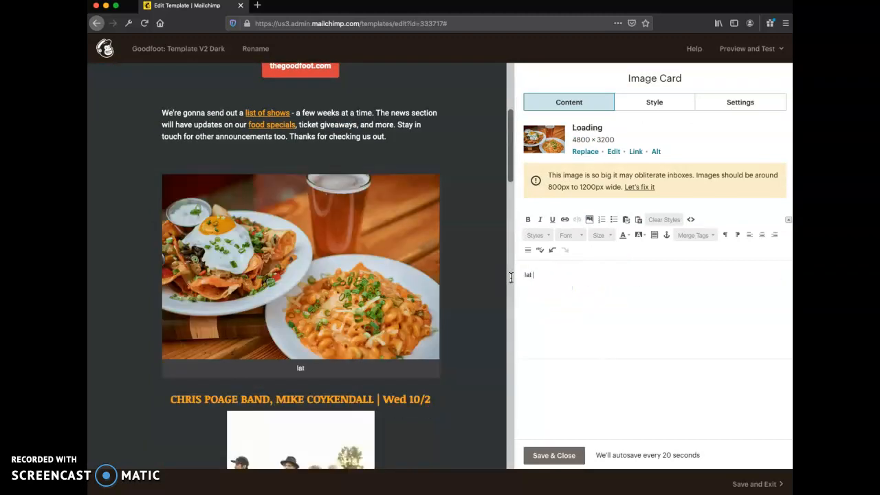
{"action": "type", "text": " night Happy Hour!"}
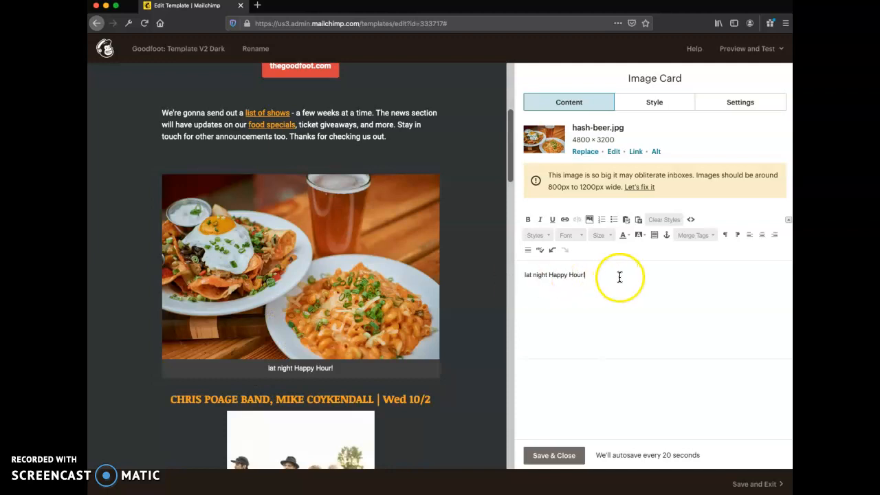
{"action": "left_click", "coordinate": [531, 275]}
{"action": "type", "text": "e"}
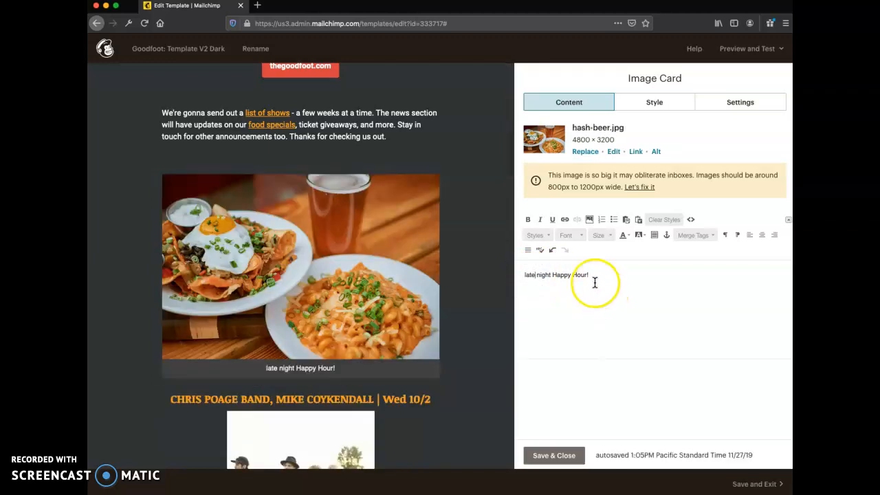
Set the caption's font size to 24 and capitalize its first letter so it reads "Late night Happy Hour!".
{"action": "left_click_drag", "start_coordinate": [589, 275], "coordinate": [527, 275]}
{"action": "left_click", "coordinate": [571, 235]}
{"action": "left_click", "coordinate": [572, 235]}
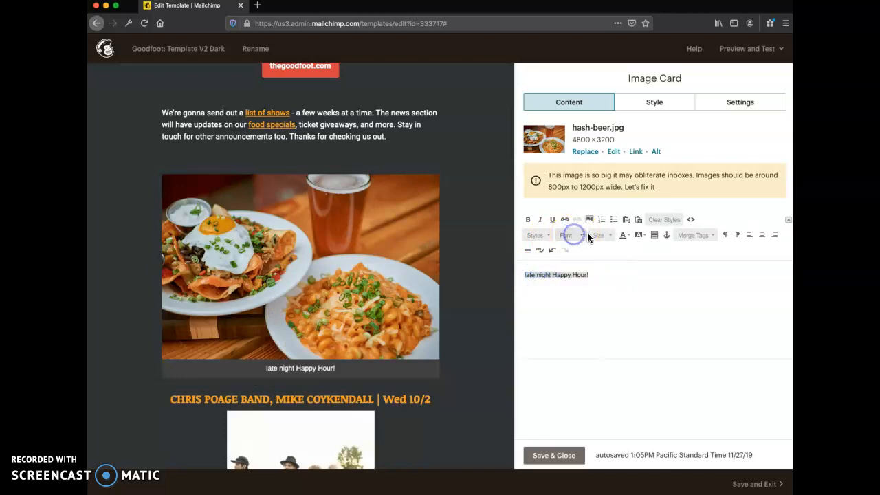
{"action": "left_click", "coordinate": [595, 235]}
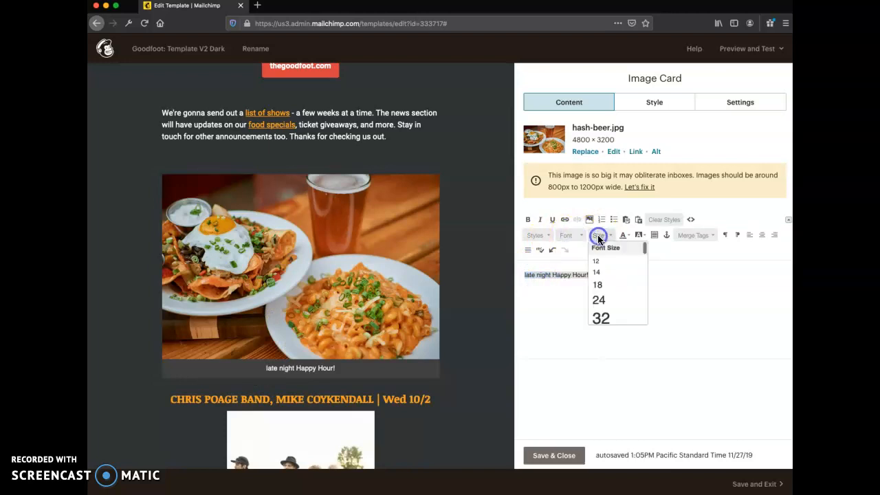
{"action": "left_click", "coordinate": [600, 300]}
{"action": "left_click", "coordinate": [594, 316]}
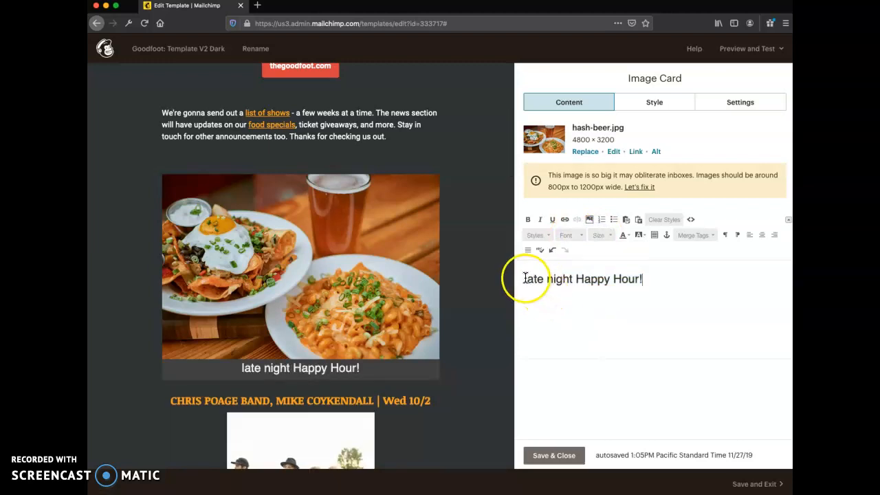
{"action": "left_click", "coordinate": [527, 278]}
{"action": "key", "text": "Delete"}
{"action": "type", "text": "L"}
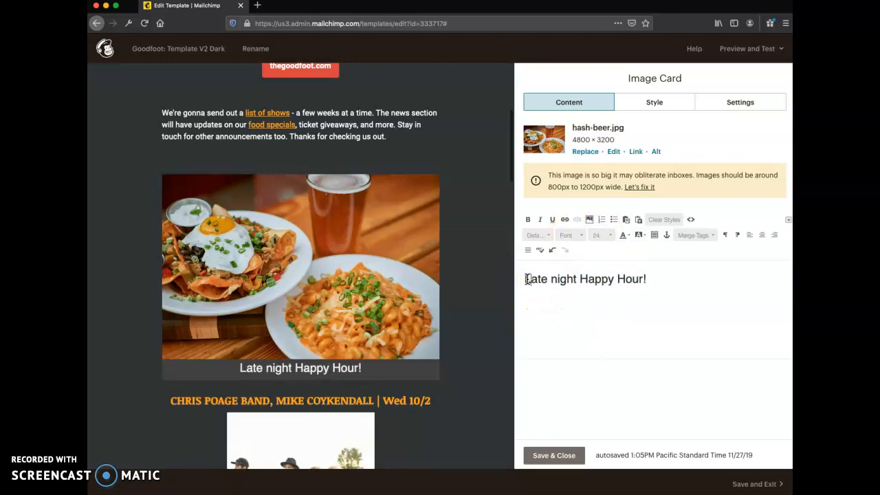
{"action": "left_click", "coordinate": [661, 279]}
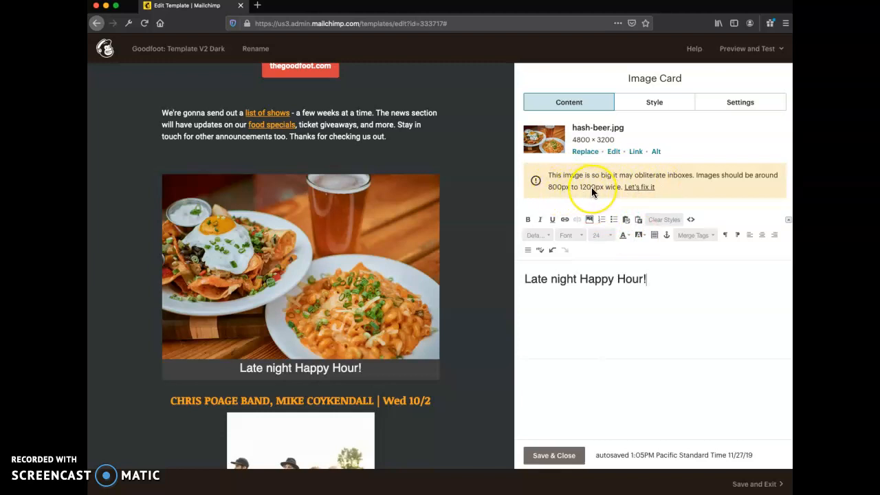
Resize the card's hash-beer.jpg image to 600 × 400 px with locked dimensions and save it.
{"action": "left_click", "coordinate": [647, 191]}
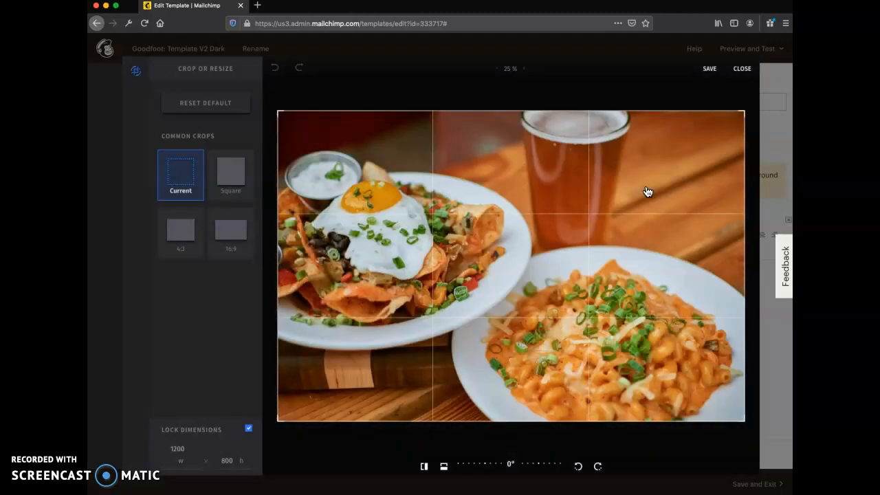
{"action": "left_click", "coordinate": [178, 448]}
{"action": "type", "text": "6"}
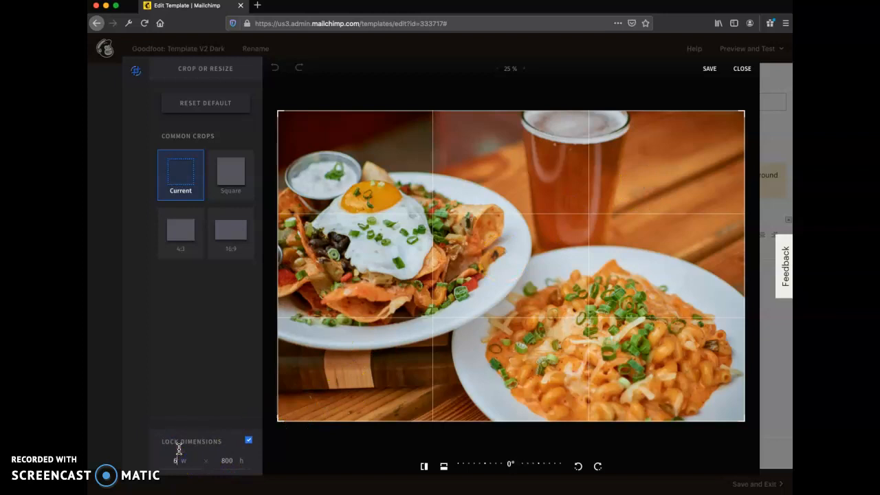
{"action": "left_click", "coordinate": [204, 416]}
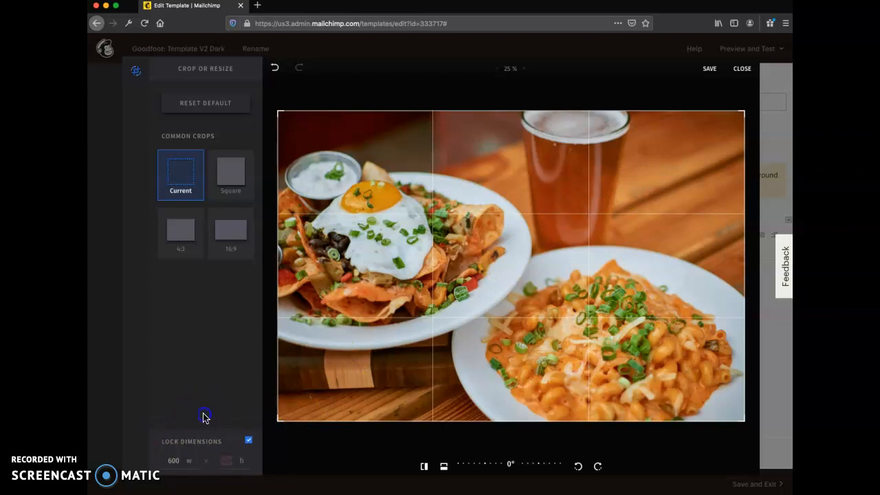
{"action": "left_click", "coordinate": [710, 70]}
{"action": "mouse_move", "coordinate": [447, 334]}
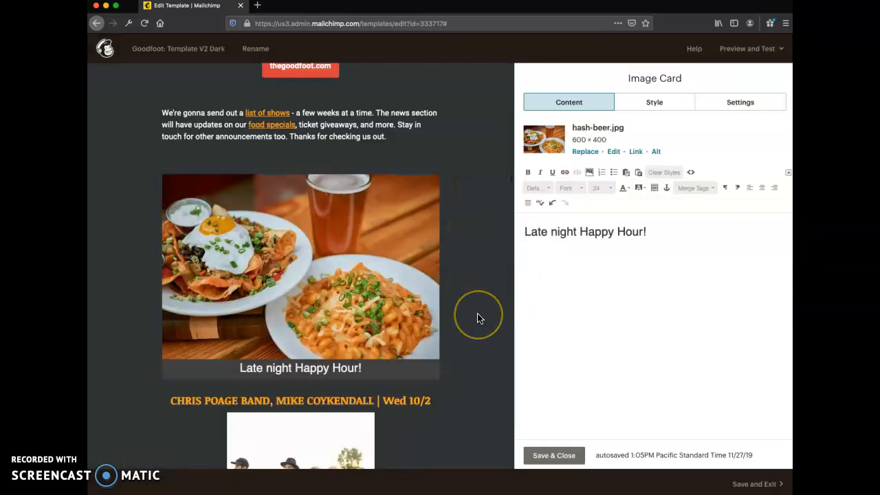
Review the Image Card's placement and the layout of the show listings below it.
{"action": "scroll", "coordinate": [474, 317], "scroll_direction": "down", "scroll_amount": 3}
{"action": "scroll", "coordinate": [479, 319], "scroll_direction": "up", "scroll_amount": 3}
{"action": "mouse_move", "coordinate": [324, 210]}
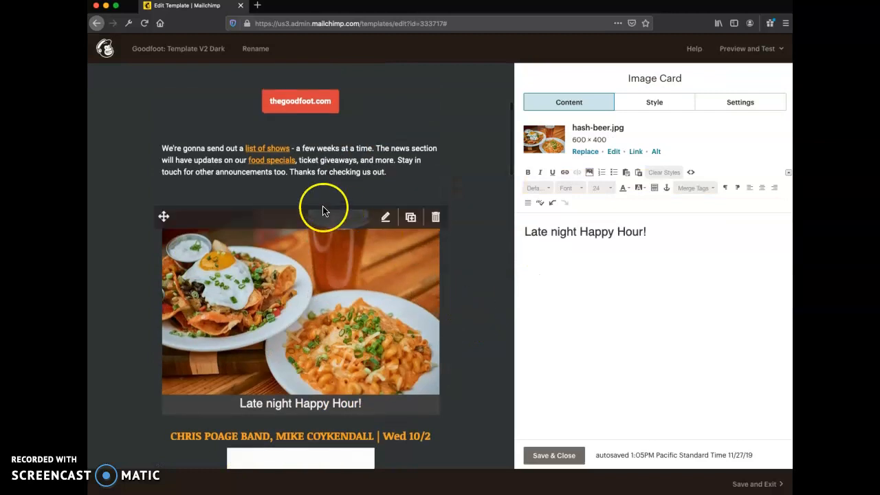
{"action": "left_click_drag", "start_coordinate": [163, 216], "coordinate": [161, 198]}
{"action": "scroll", "coordinate": [335, 278], "scroll_direction": "down", "scroll_amount": 3}
{"action": "scroll", "coordinate": [335, 282], "scroll_direction": "down", "scroll_amount": 10}
{"action": "scroll", "coordinate": [335, 281], "scroll_direction": "up", "scroll_amount": 9}
{"action": "scroll", "coordinate": [334, 282], "scroll_direction": "down", "scroll_amount": 5}
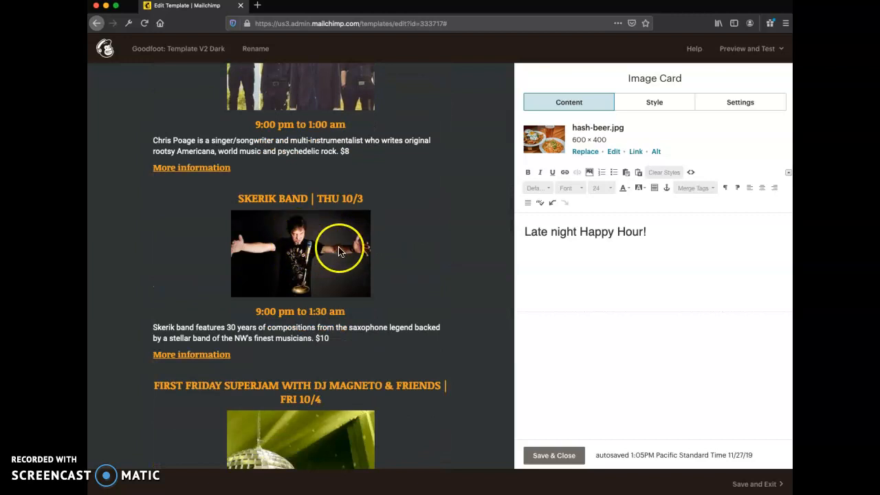
{"action": "scroll", "coordinate": [338, 251], "scroll_direction": "up", "scroll_amount": 2}
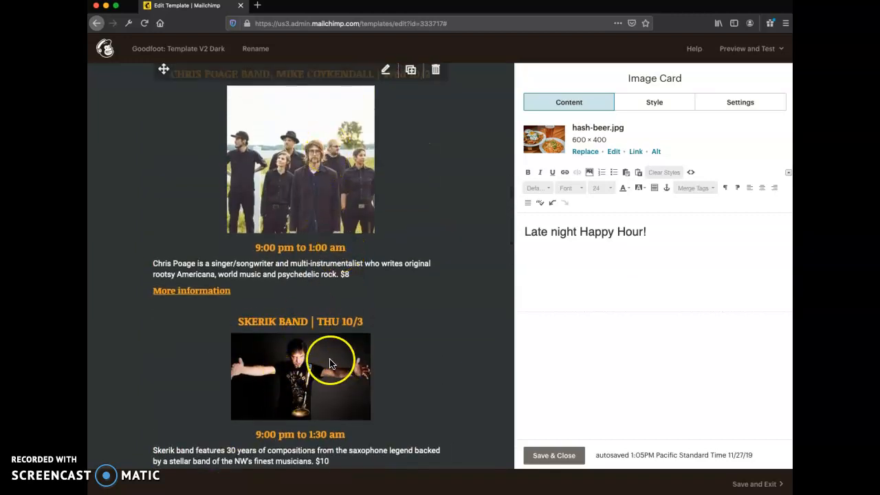
{"action": "scroll", "coordinate": [330, 362], "scroll_direction": "down", "scroll_amount": 3}
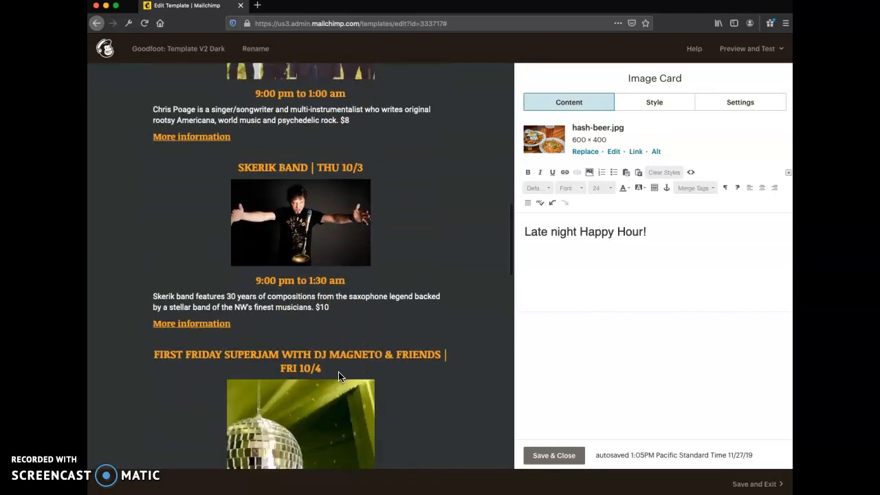
{"action": "scroll", "coordinate": [338, 376], "scroll_direction": "down", "scroll_amount": 2}
{"action": "left_click", "coordinate": [305, 370]}
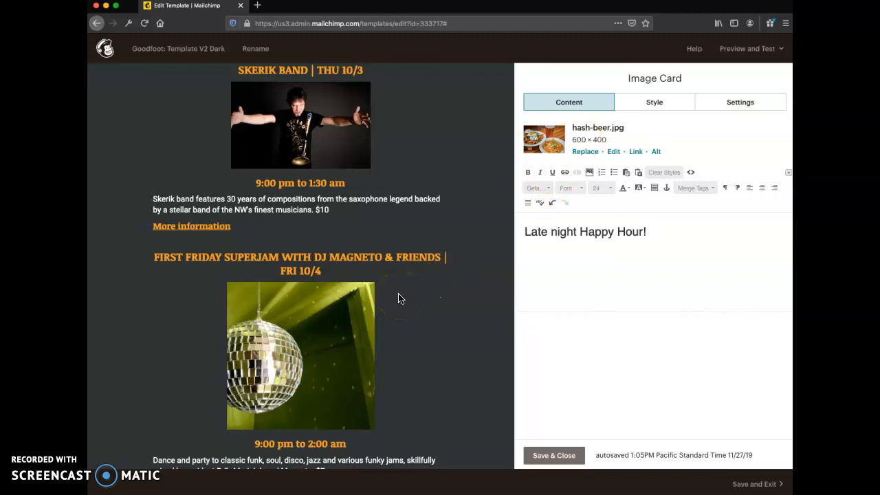
{"action": "scroll", "coordinate": [401, 298], "scroll_direction": "up", "scroll_amount": 1}
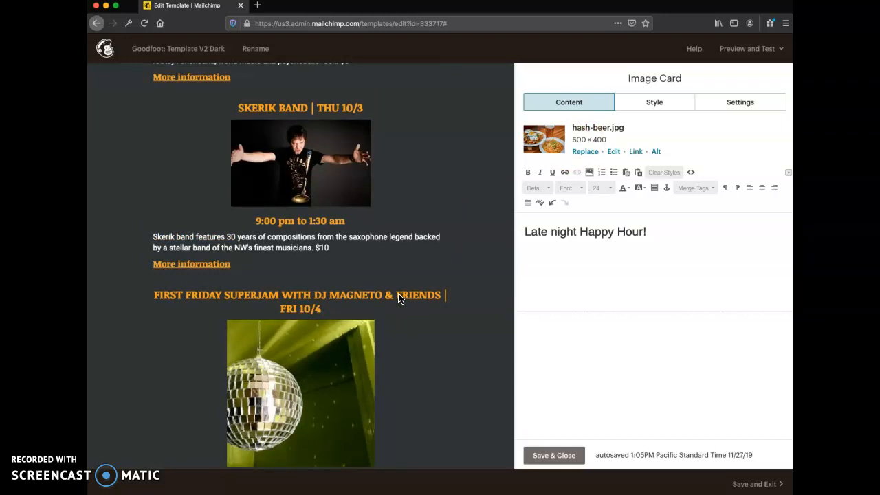
{"action": "scroll", "coordinate": [398, 297], "scroll_direction": "up", "scroll_amount": 10}
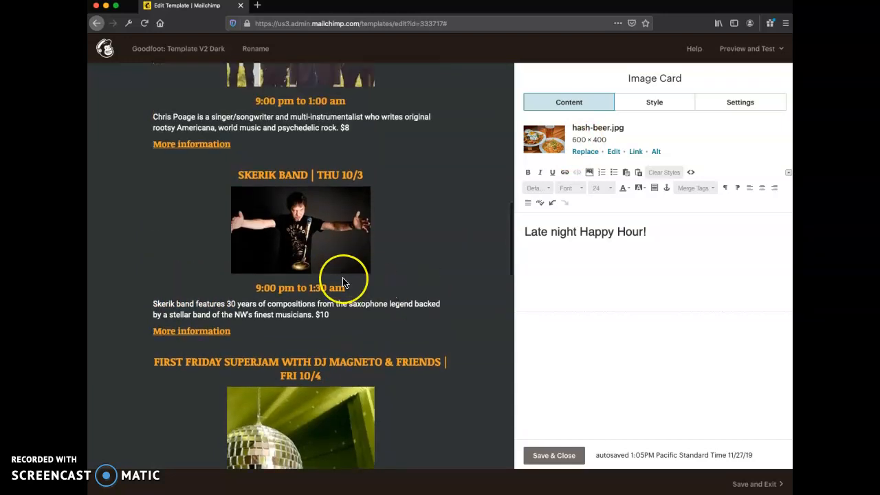
{"action": "scroll", "coordinate": [344, 281], "scroll_direction": "down", "scroll_amount": 5}
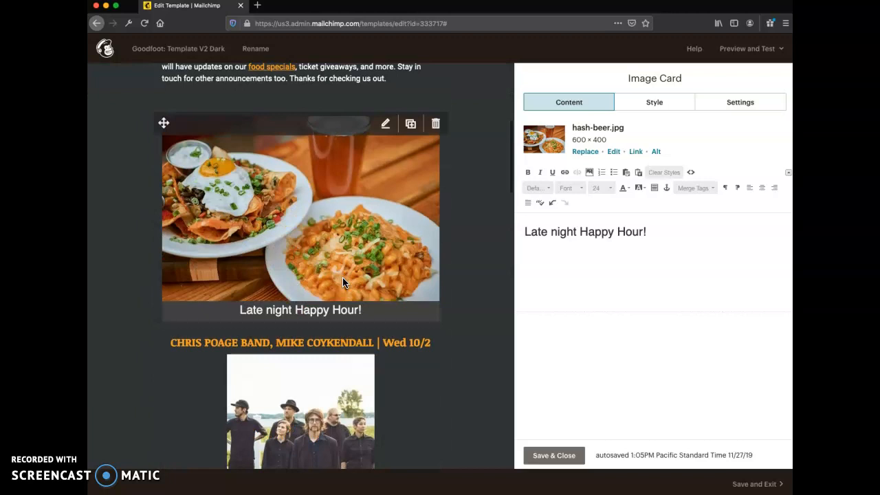
Delete the Image Card block with the food photo and confirm the deletion.
{"action": "left_click", "coordinate": [444, 140]}
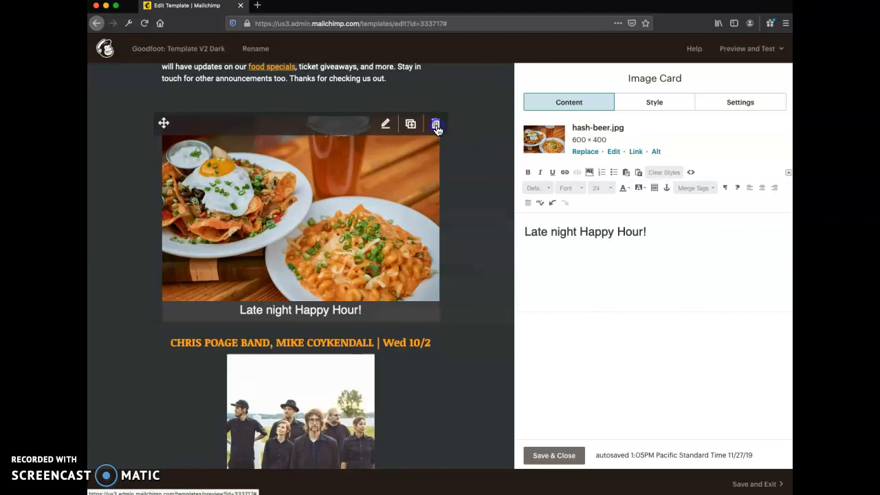
{"action": "left_click", "coordinate": [436, 125]}
{"action": "left_click", "coordinate": [335, 308]}
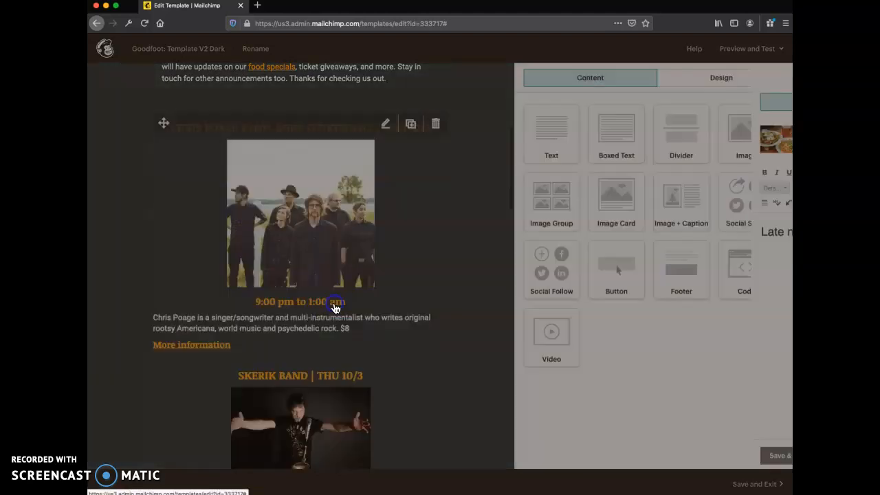
Open the intro text block beneath the thegoodfoot.com button, check its wording, and save and close it.
{"action": "scroll", "coordinate": [392, 250], "scroll_direction": "up", "scroll_amount": 3}
{"action": "left_click", "coordinate": [385, 234]}
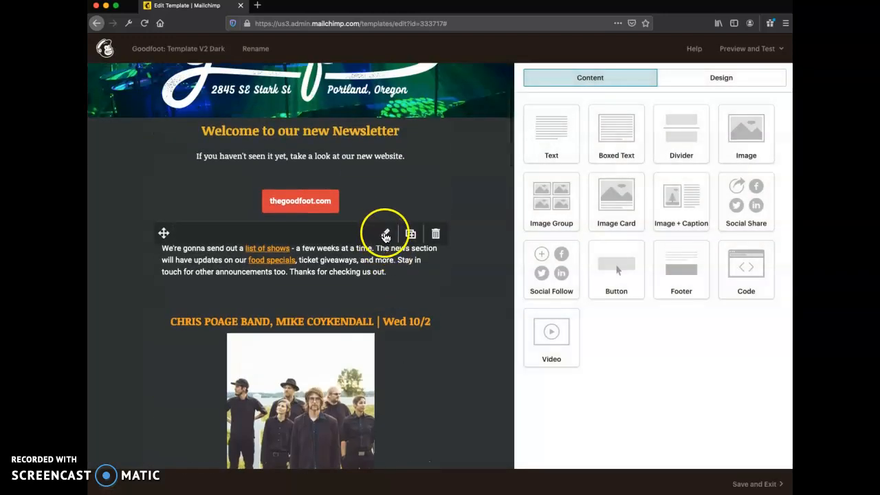
{"action": "left_click", "coordinate": [568, 215]}
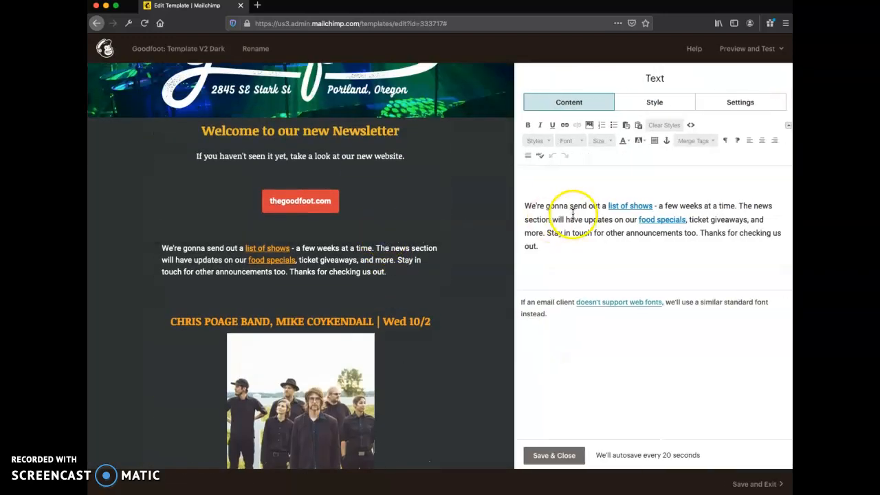
{"action": "left_click", "coordinate": [480, 266]}
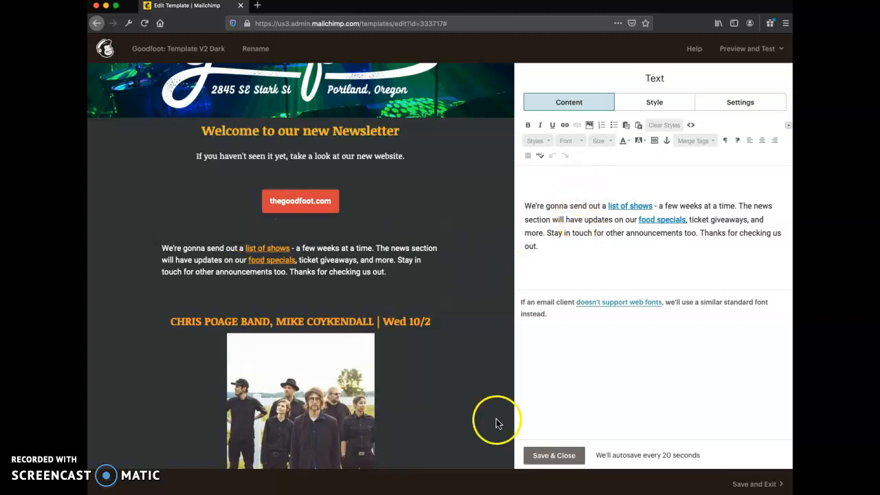
{"action": "left_click", "coordinate": [553, 455]}
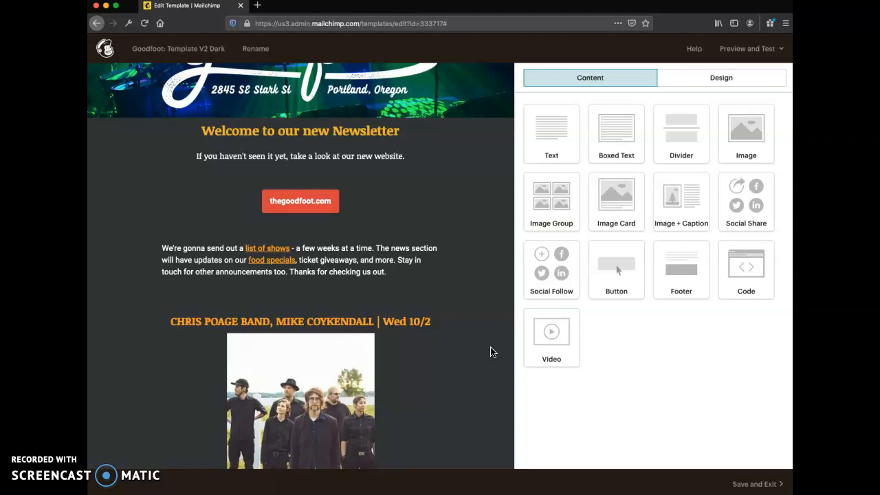
Review the whole newsletter layout, from the header and intro text through the show listings to the footer.
{"action": "scroll", "coordinate": [491, 352], "scroll_direction": "down", "scroll_amount": 20}
{"action": "scroll", "coordinate": [491, 352], "scroll_direction": "down", "scroll_amount": 5}
{"action": "scroll", "coordinate": [491, 352], "scroll_direction": "up", "scroll_amount": 3}
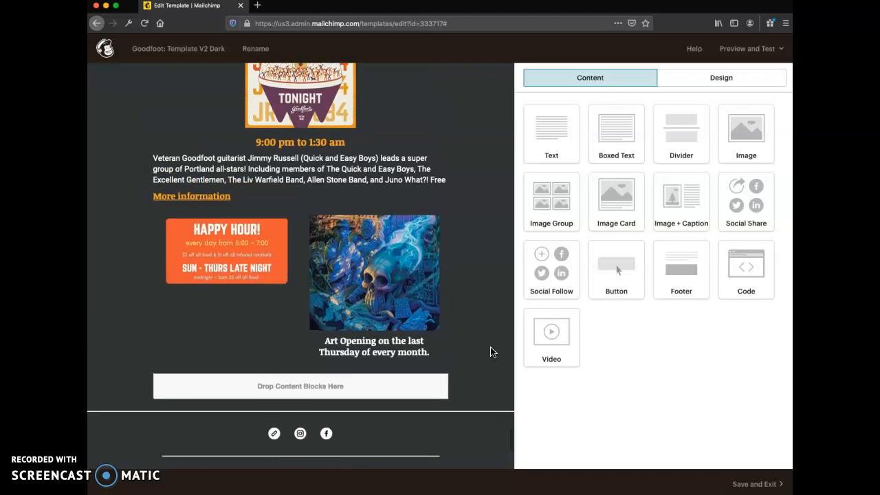
{"action": "scroll", "coordinate": [491, 352], "scroll_direction": "up", "scroll_amount": 20}
{"action": "scroll", "coordinate": [490, 352], "scroll_direction": "down", "scroll_amount": 4}
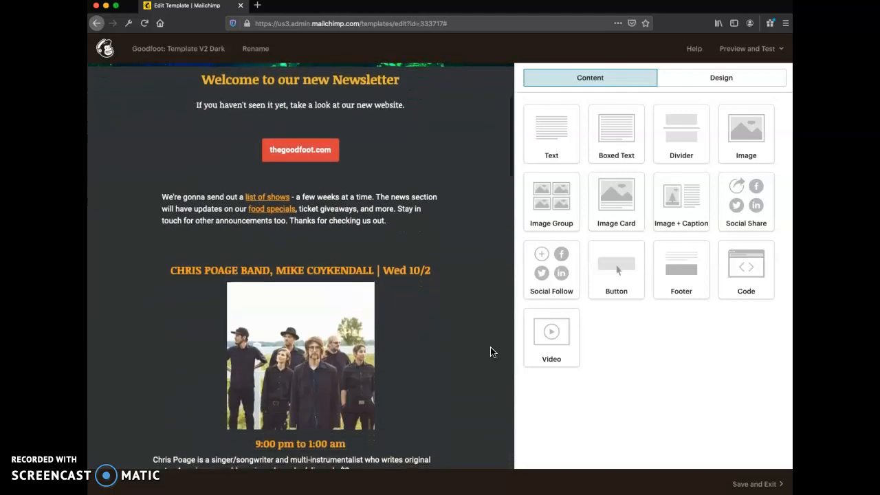
{"action": "scroll", "coordinate": [490, 352], "scroll_direction": "down", "scroll_amount": 3}
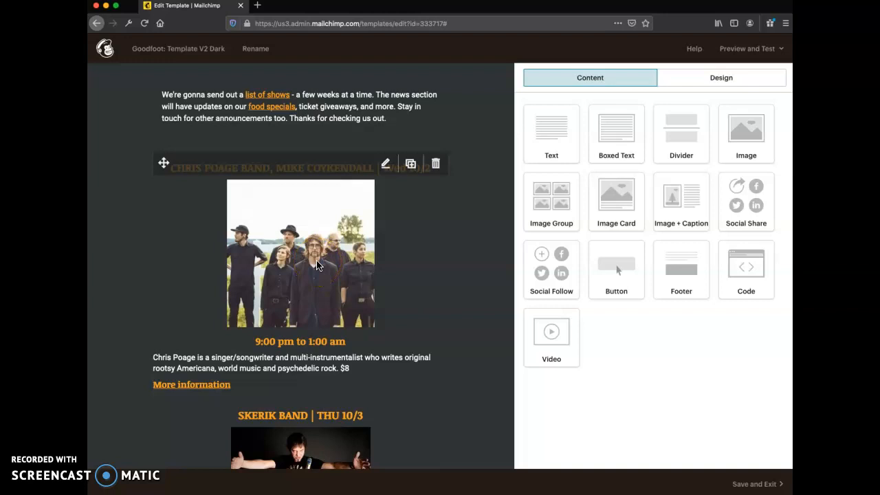
{"action": "scroll", "coordinate": [475, 285], "scroll_direction": "down", "scroll_amount": 6}
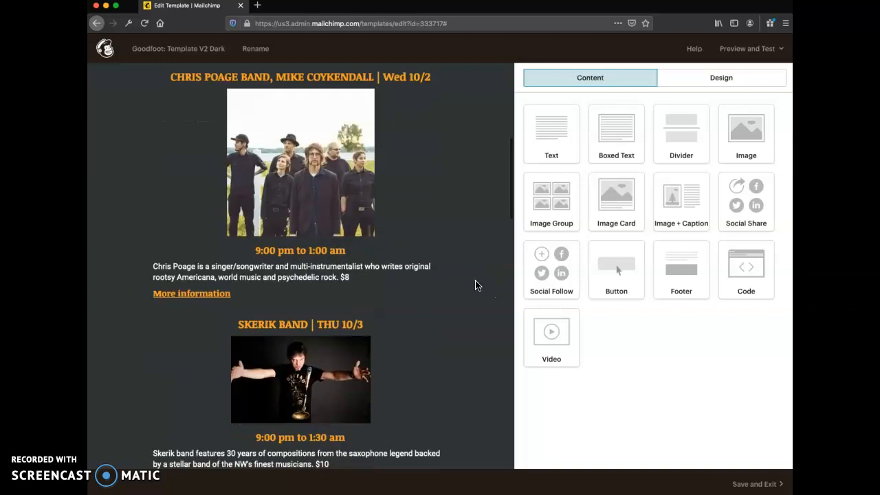
{"action": "scroll", "coordinate": [474, 259], "scroll_direction": "down", "scroll_amount": 5}
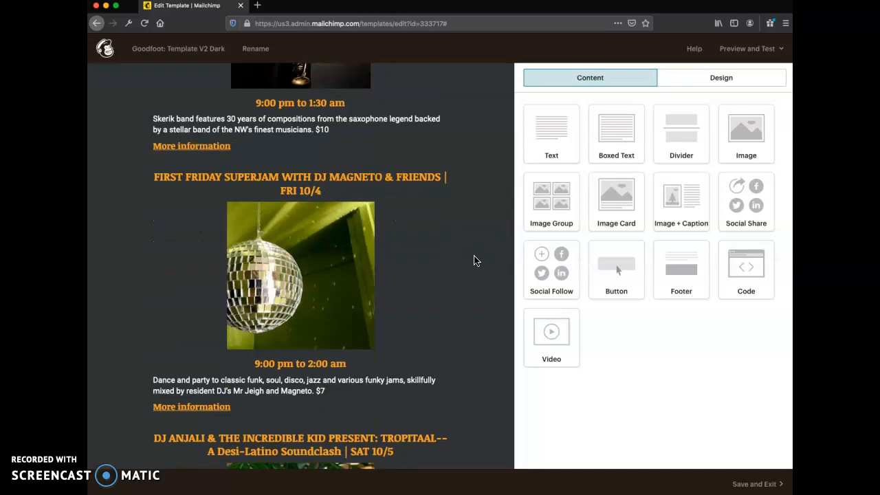
{"action": "scroll", "coordinate": [476, 261], "scroll_direction": "up", "scroll_amount": 15}
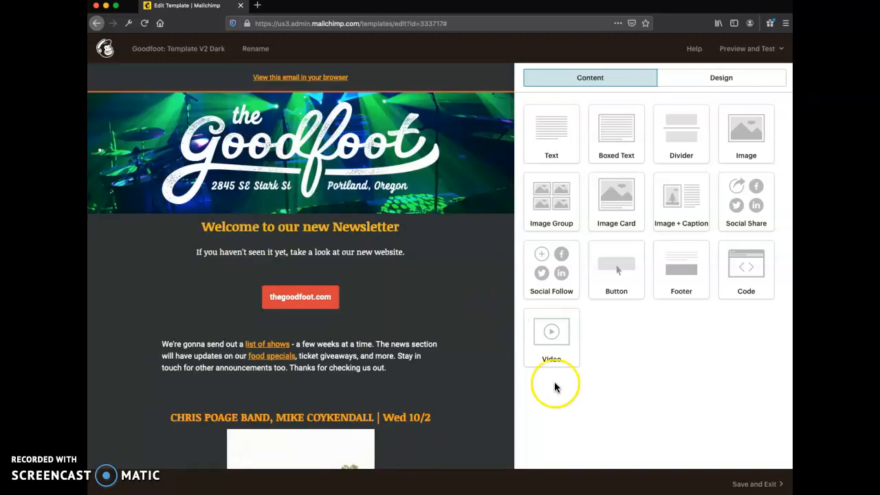
Save the Goodfoot: Template V2 Dark template and exit to the templates list.
{"action": "left_click", "coordinate": [580, 424]}
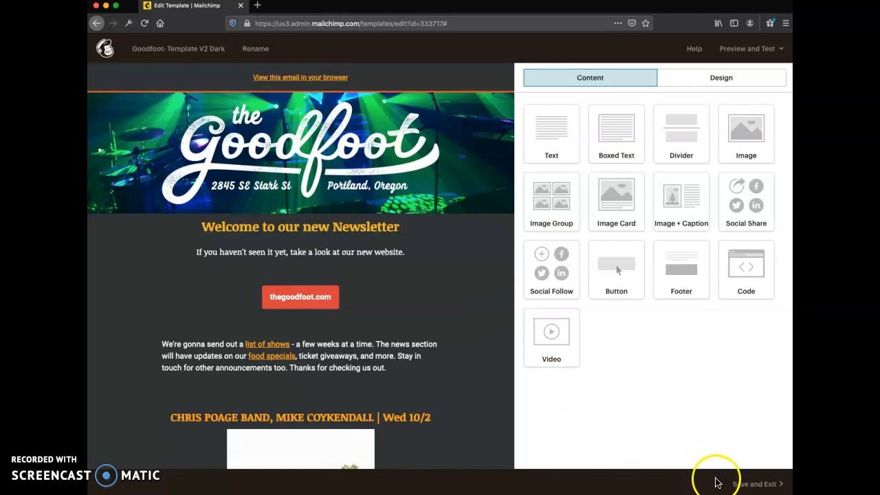
{"action": "left_click", "coordinate": [738, 485]}
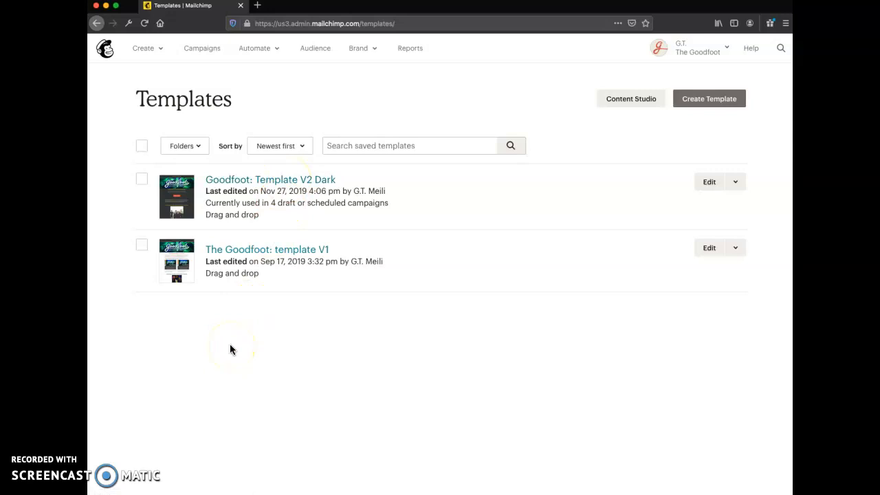
{"action": "left_click", "coordinate": [105, 479]}
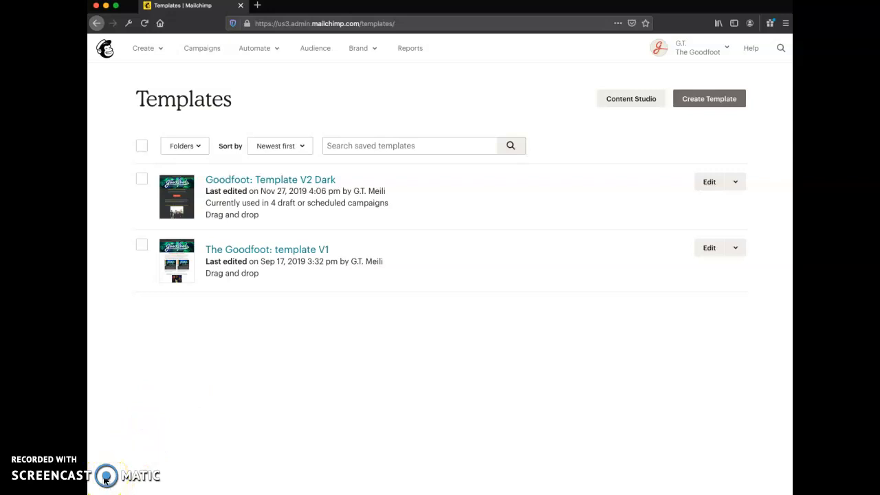